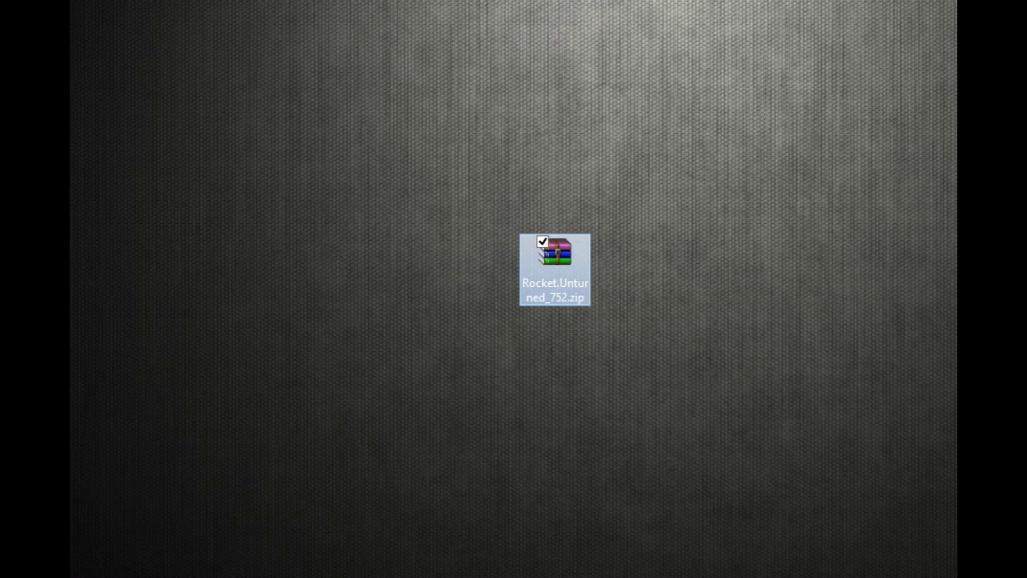
# - Open the Unturned game's local files folder from its properties in the Steam library
pyautogui.rightClick(101, 189)
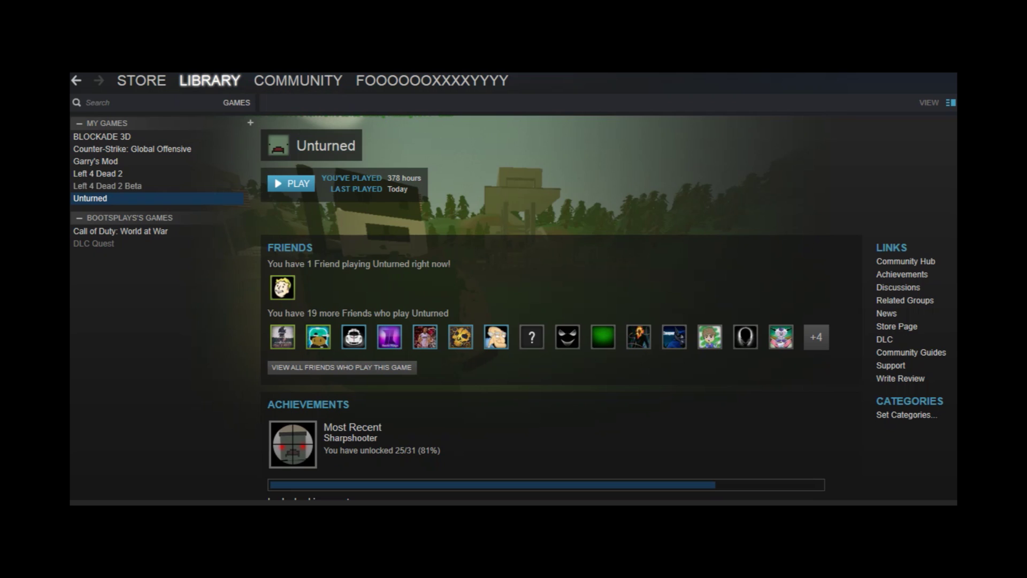
pyautogui.rightClick(111, 198)
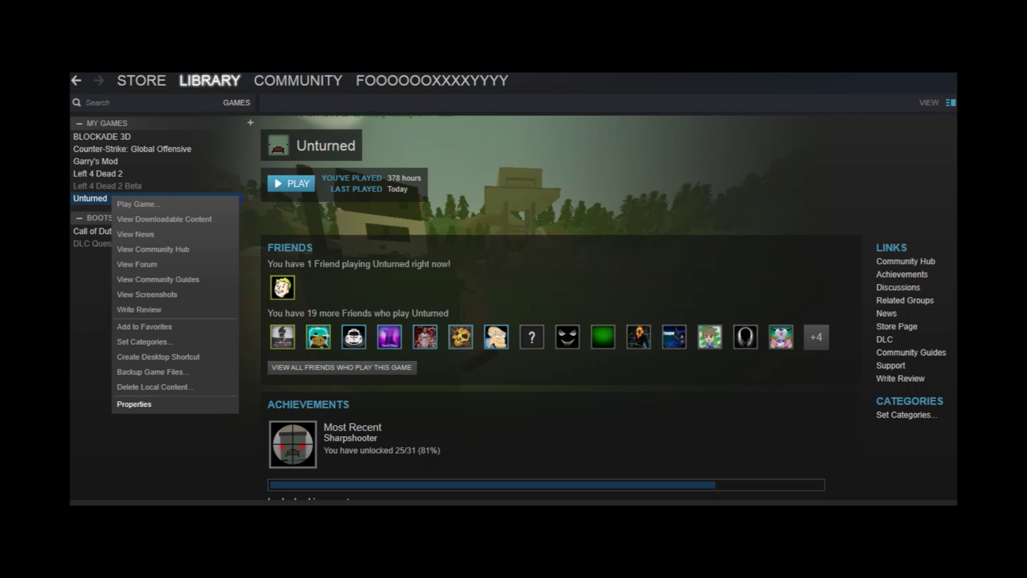
pyautogui.click(134, 404)
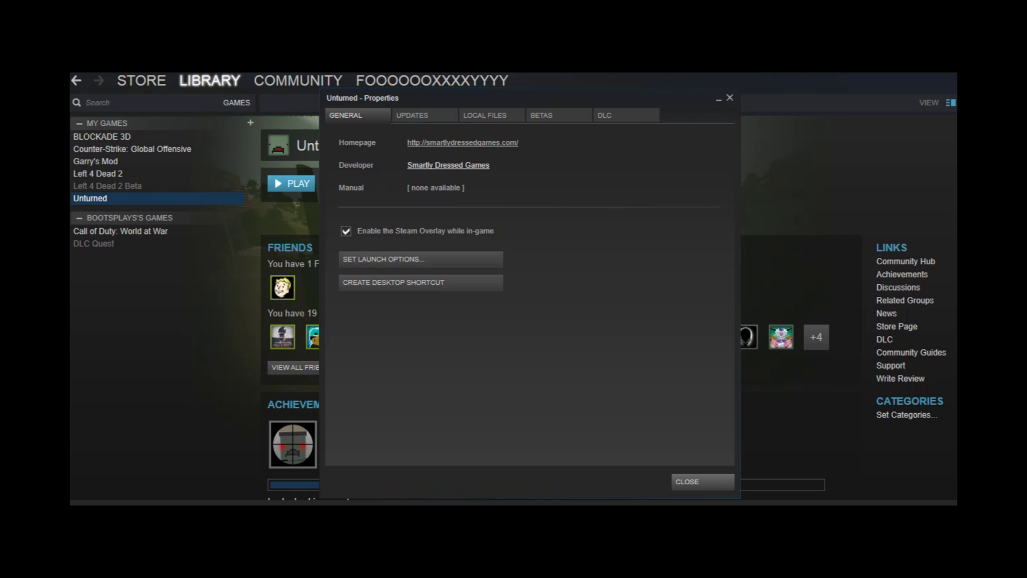
pyautogui.click(485, 116)
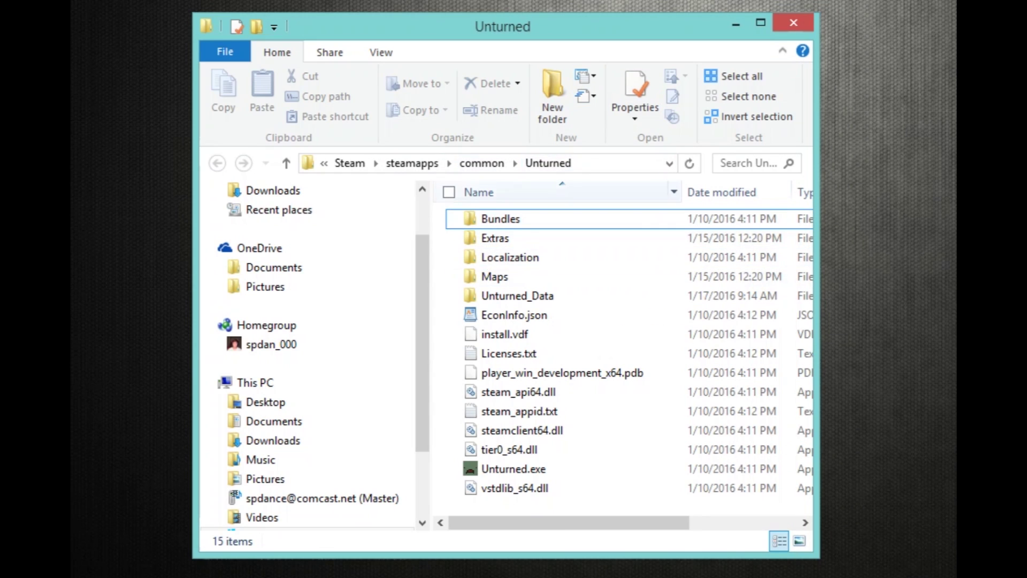
# - Copy all files and folders in the Unturned game folder
pyautogui.moveTo(440, 219); pyautogui.dragTo(581, 323)
pyautogui.moveTo(440, 324); pyautogui.dragTo(440, 515)
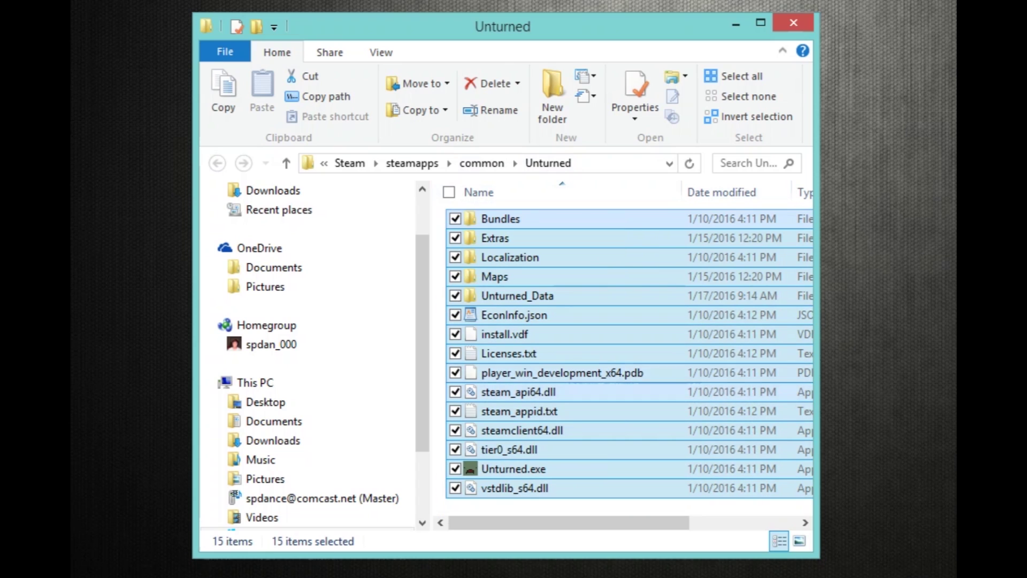
pyautogui.rightClick(533, 284)
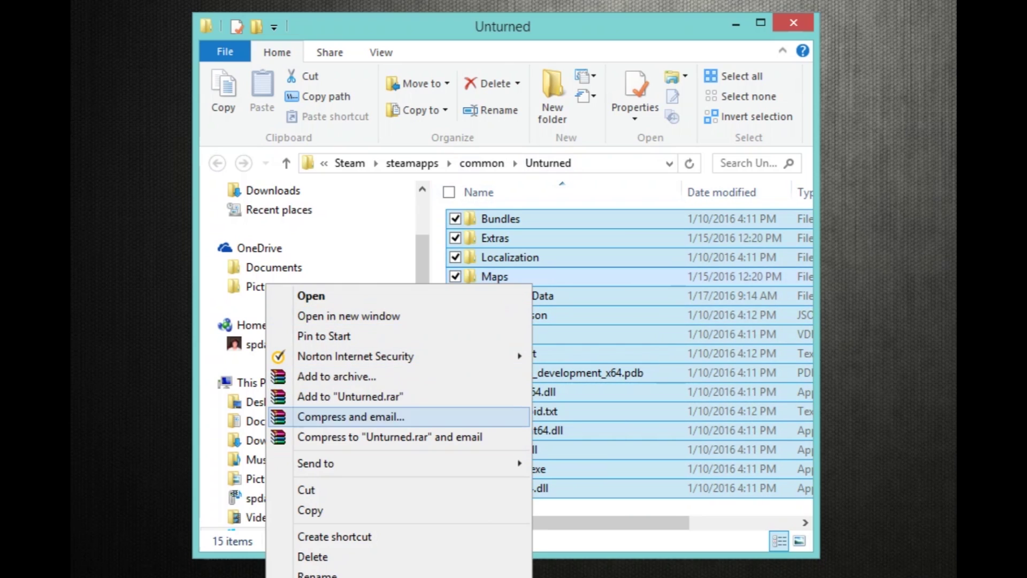
pyautogui.click(310, 510)
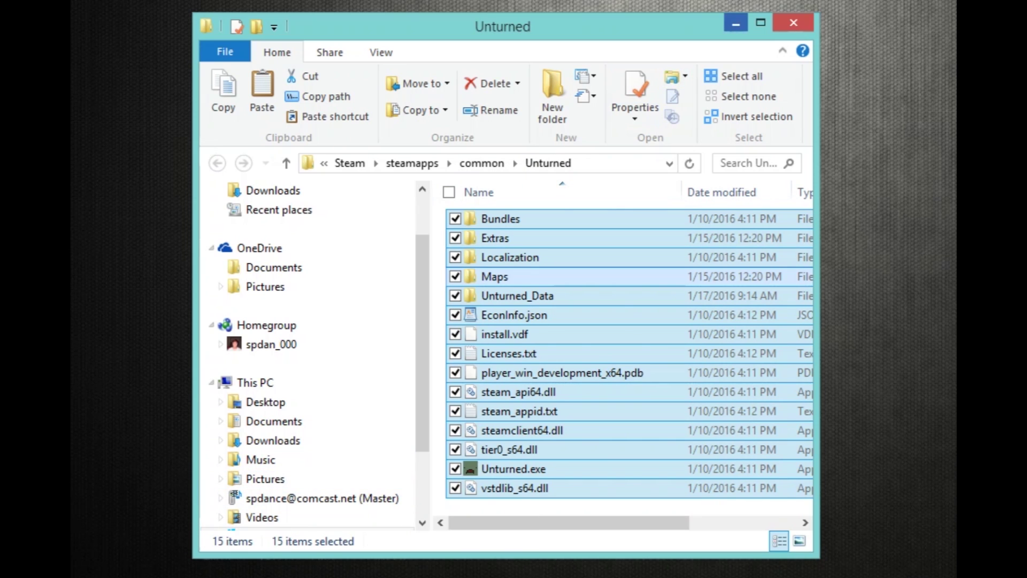
# - Paste the copied game files into the My server folder on the desktop
pyautogui.click(735, 23)
pyautogui.doubleClick(506, 228)
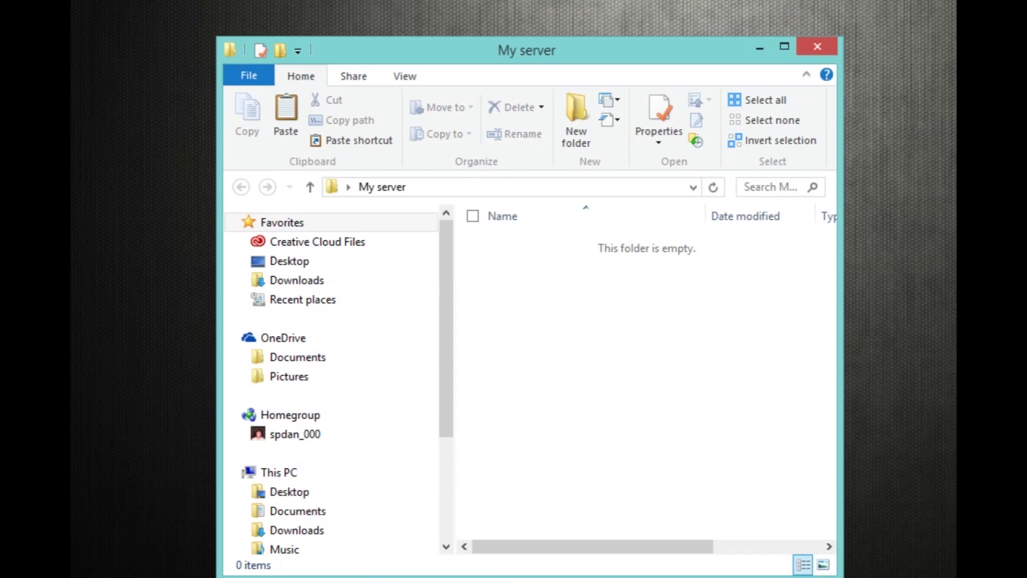
pyautogui.rightClick(534, 300)
pyautogui.click(343, 427)
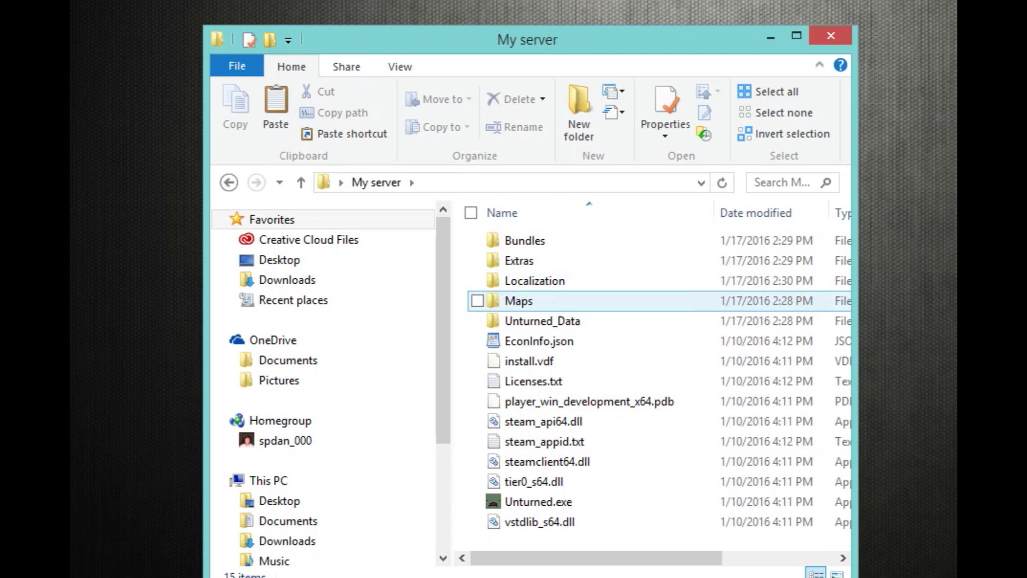
# - Open the Managed folder inside Unturned_Data of My server, then minimize its window to reveal the desktop
pyautogui.doubleClick(543, 322)
pyautogui.click(529, 240)
pyautogui.press('Return')
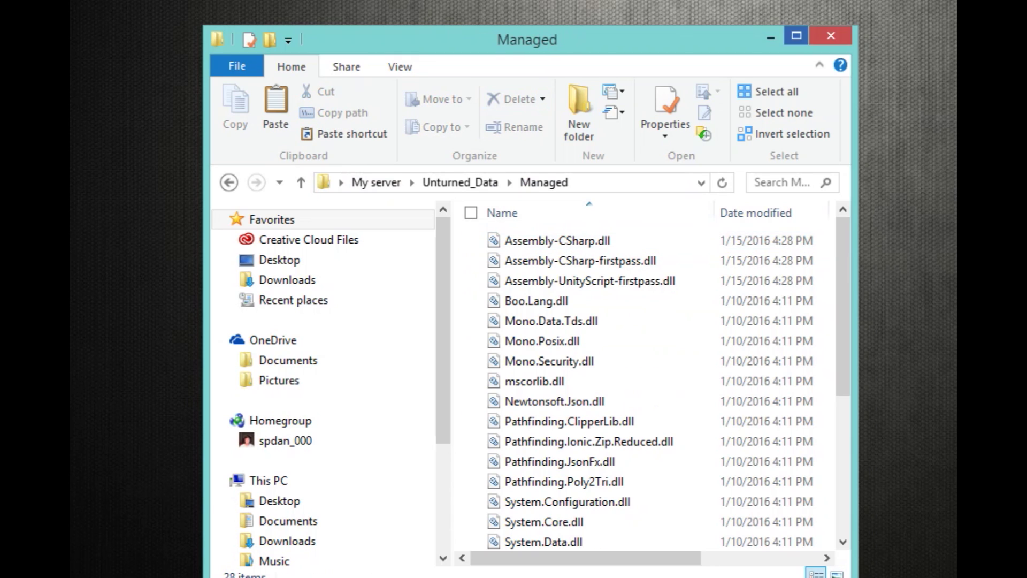
pyautogui.click(771, 35)
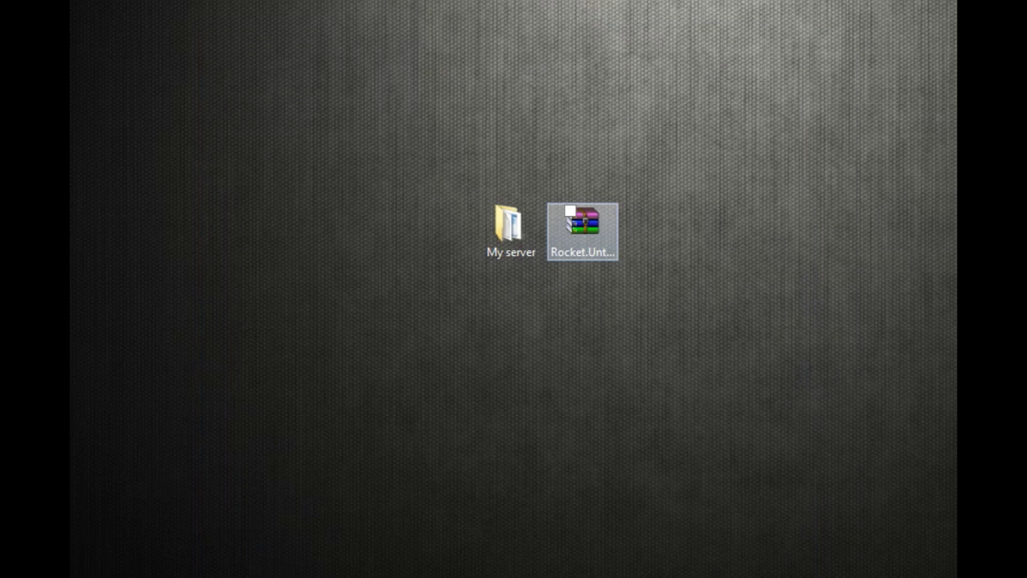
# - Open the Rocket.Unturned_752.zip archive and place its window beside the Managed folder
pyautogui.doubleClick(583, 224)
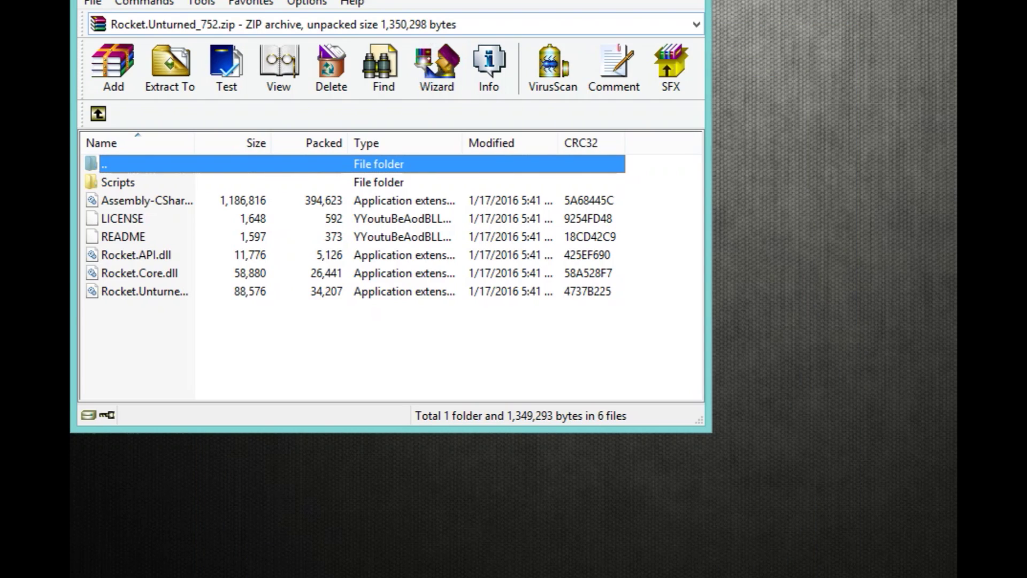
pyautogui.click(540, 119)
pyautogui.moveTo(391, 0); pyautogui.dragTo(549, 46)
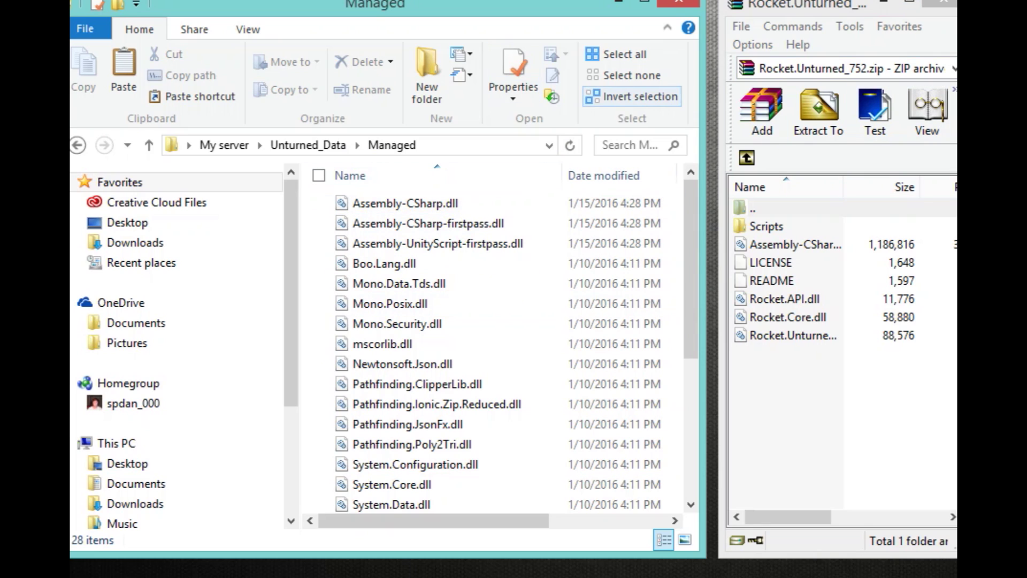
# - Extract all of the archive's contents into the Managed folder, replacing the existing Assembly-CSharp.dll
pyautogui.moveTo(802, 356); pyautogui.dragTo(802, 236)
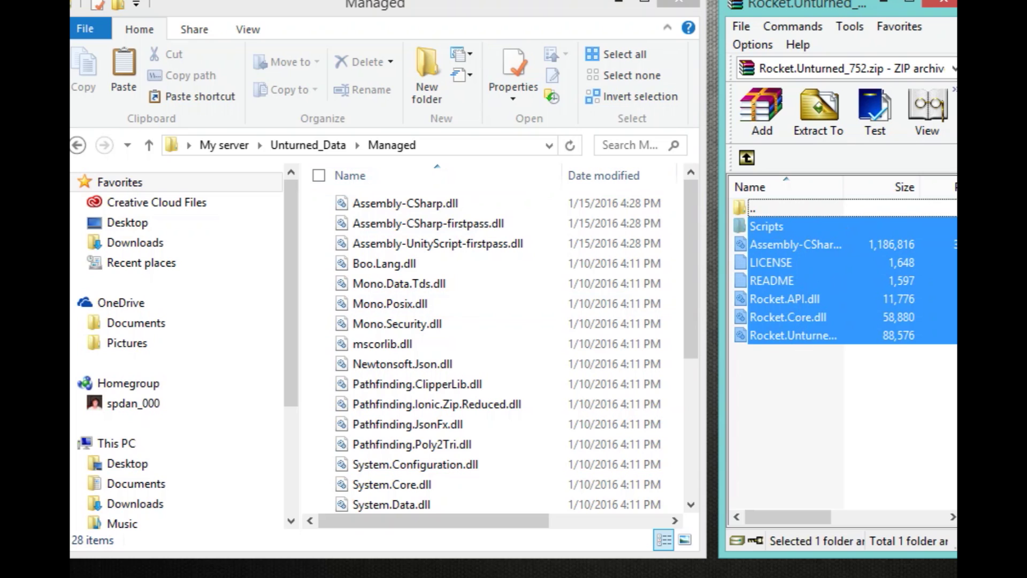
pyautogui.moveTo(786, 281); pyautogui.dragTo(600, 294)
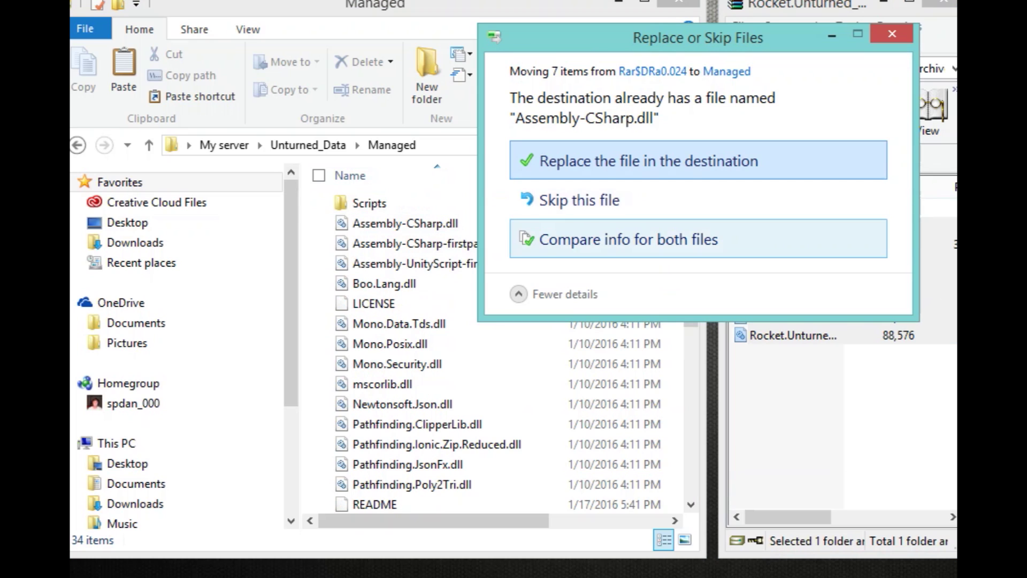
pyautogui.click(648, 161)
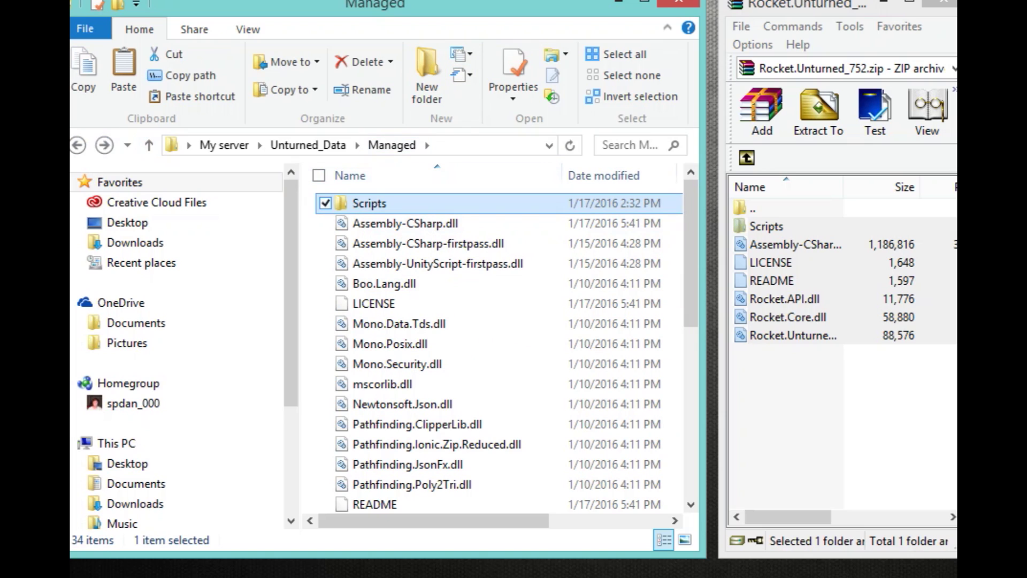
# - Run MyFirstRocketServer.bat from the Scripts folder, and stop the launched server with the shutdown command
pyautogui.press('Return')
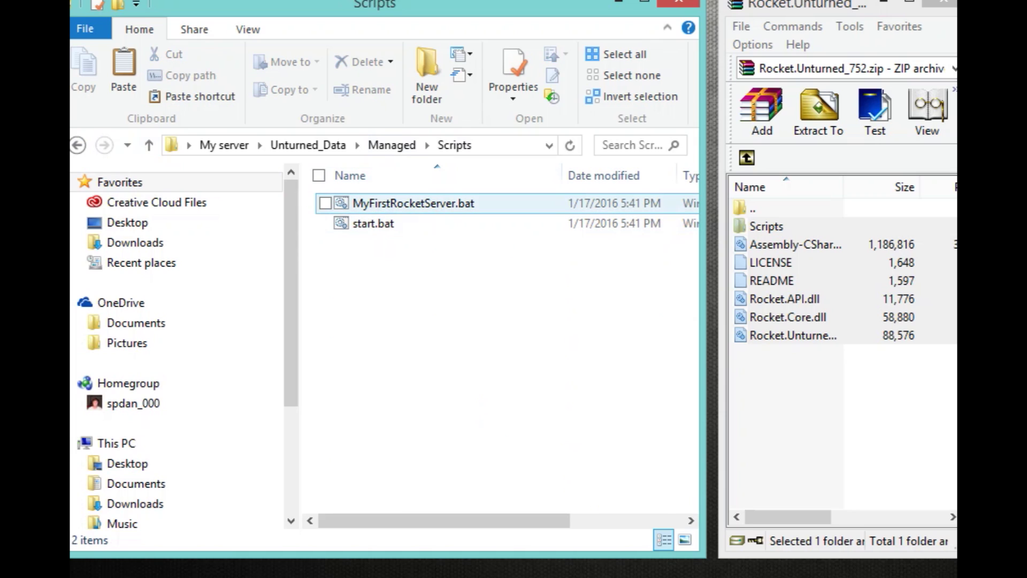
pyautogui.click(413, 204)
pyautogui.doubleClick(413, 203)
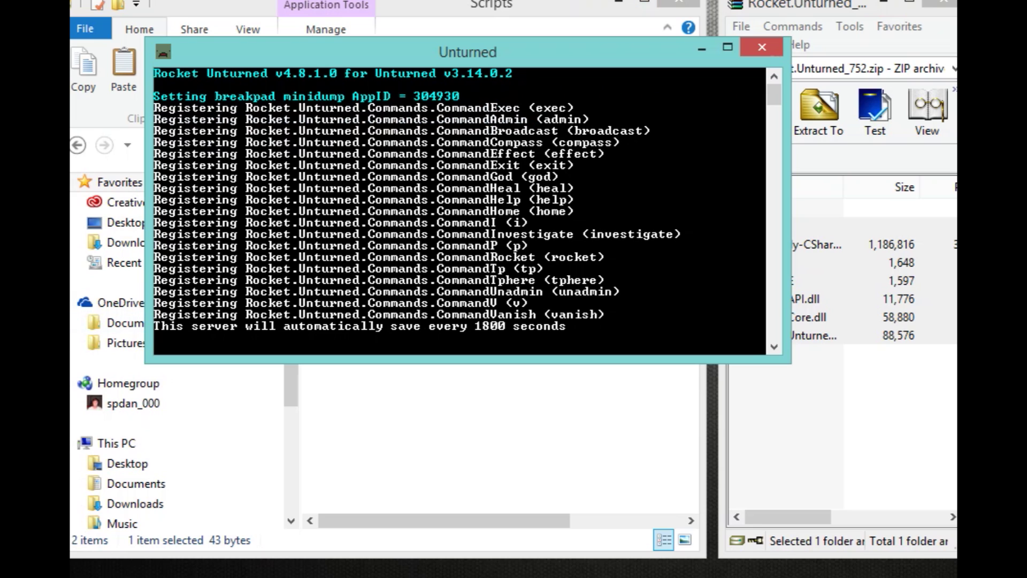
pyautogui.write('shutdown')
pyautogui.press('Return')
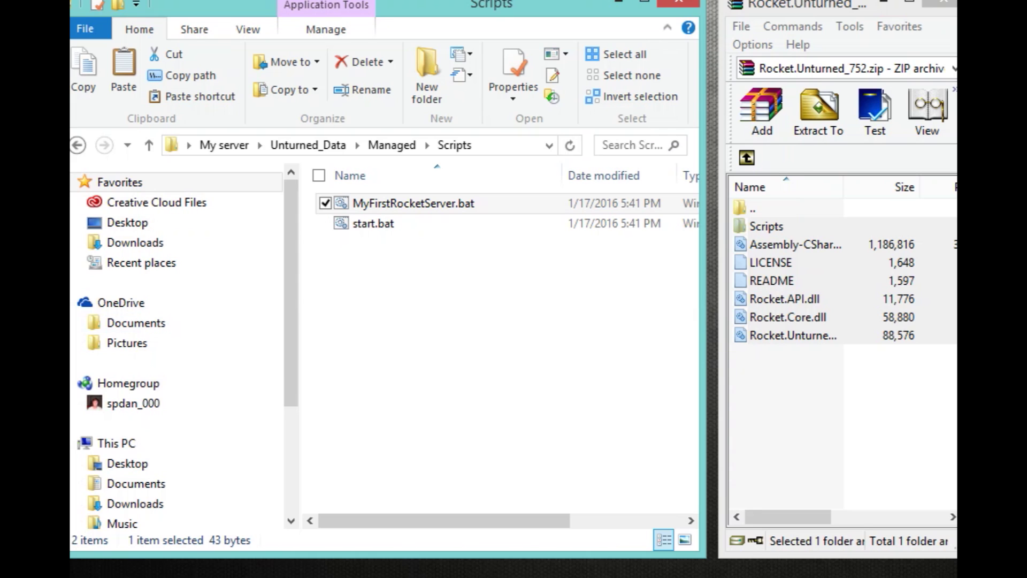
# - Close the archive window and open the MyFirstRocketServer folder under Servers in My server
pyautogui.click(944, 3)
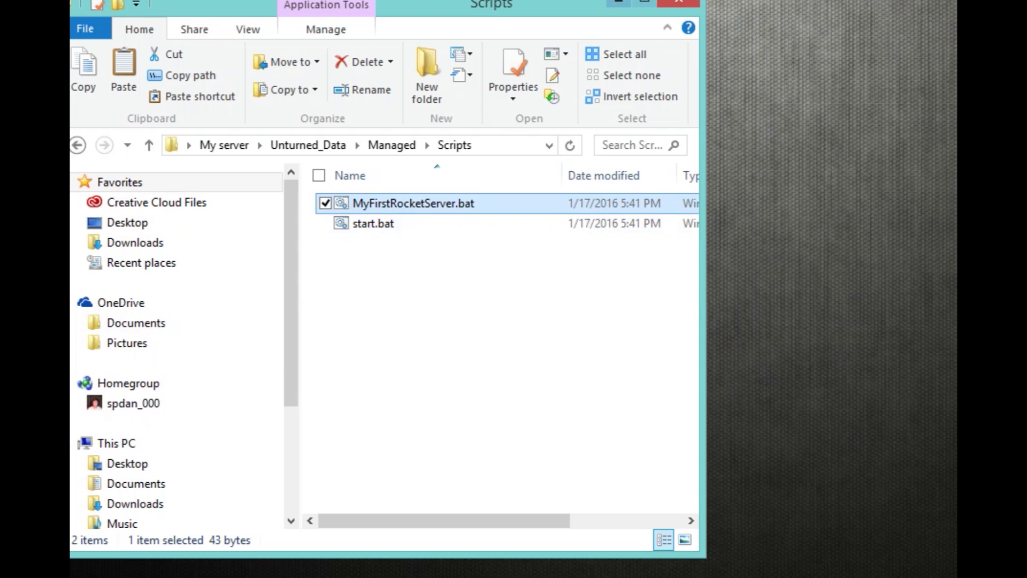
pyautogui.moveTo(567, 4); pyautogui.dragTo(771, 3)
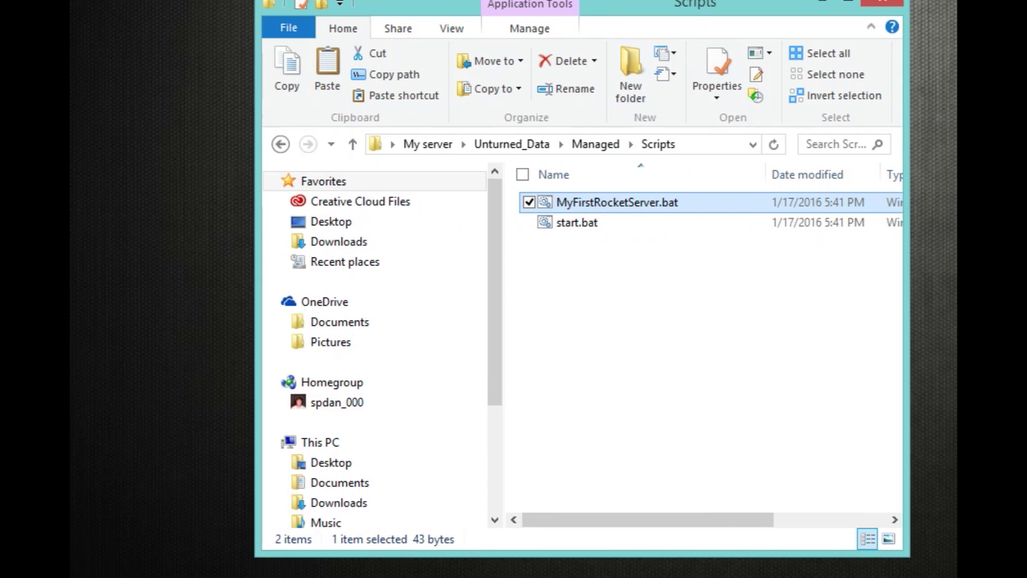
pyautogui.click(428, 144)
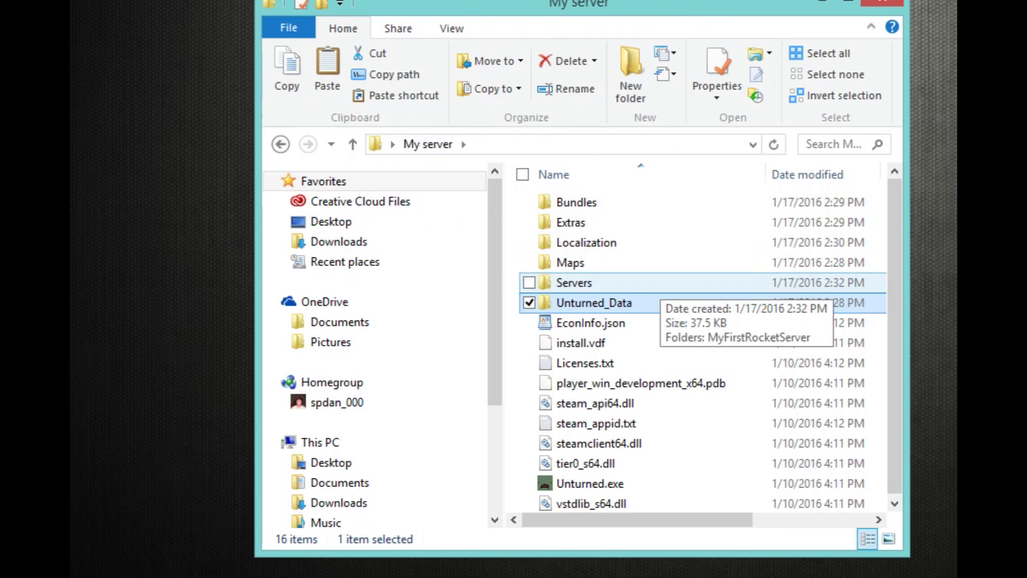
pyautogui.doubleClick(642, 284)
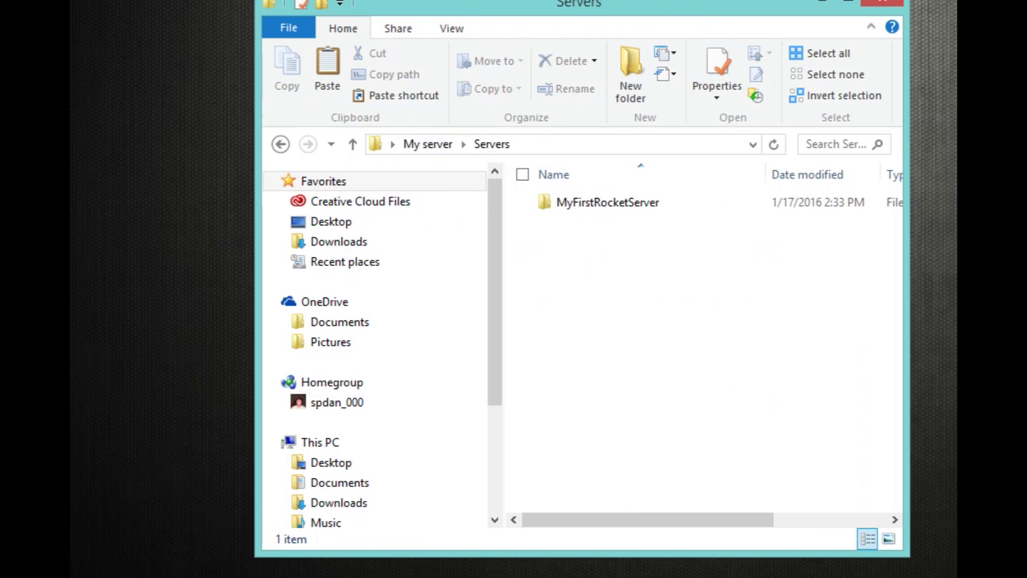
pyautogui.doubleClick(642, 204)
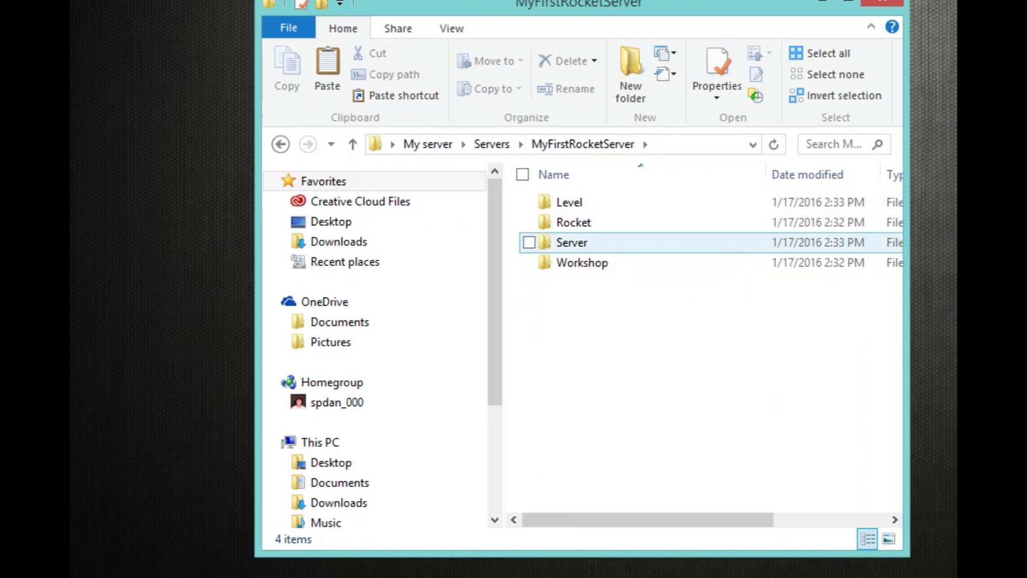
# - Open Commands.dat from the Server folder in Notepad and move its window fully into view
pyautogui.doubleClick(588, 242)
pyautogui.hotkey('alt', 'Left')
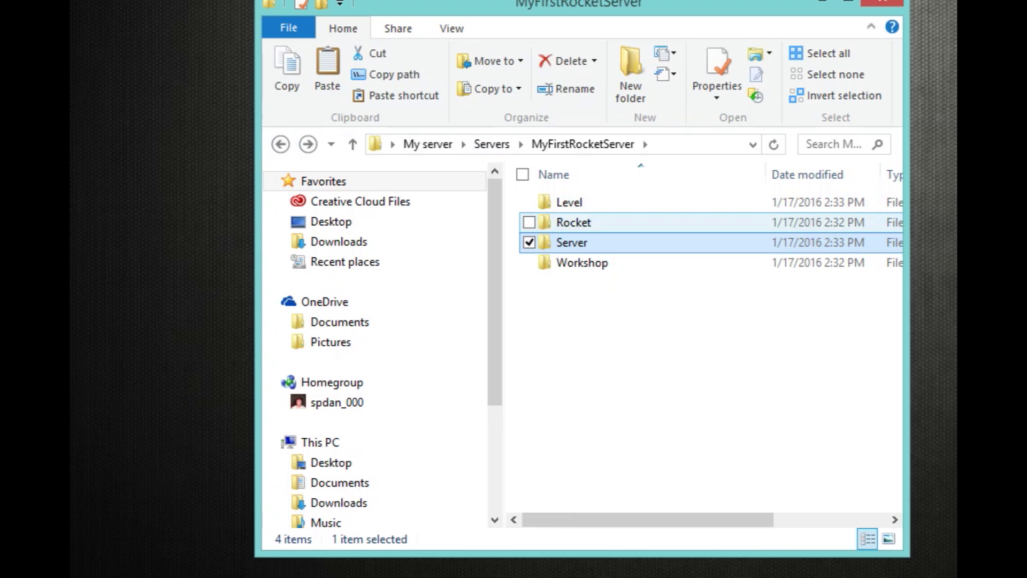
pyautogui.hotkey('alt', 'Right')
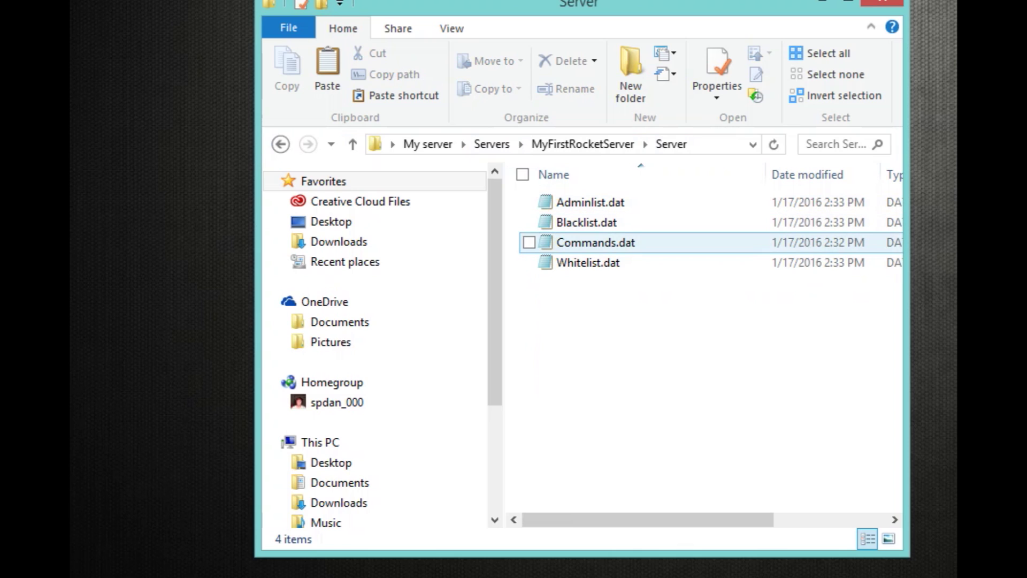
pyautogui.doubleClick(595, 242)
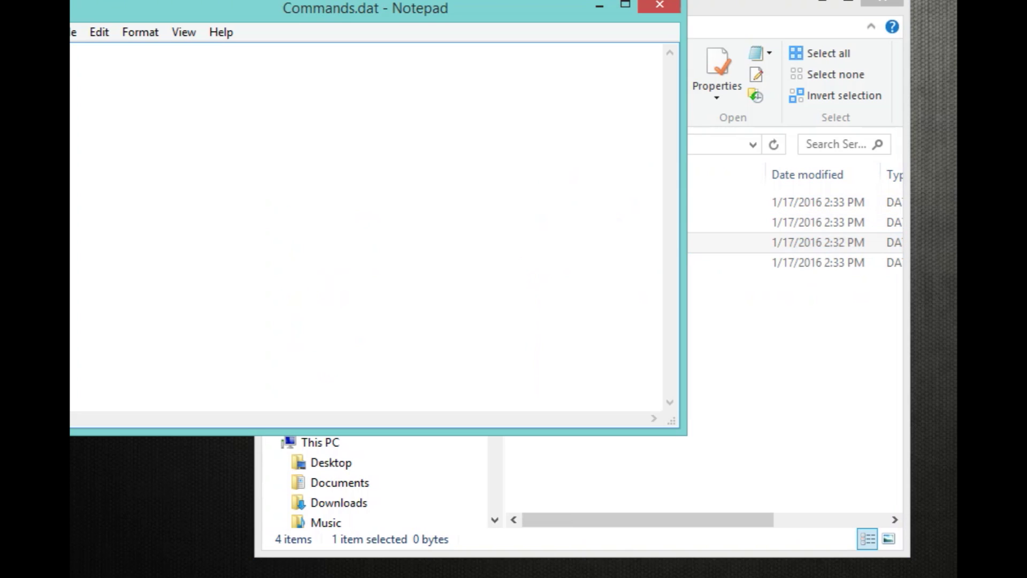
pyautogui.moveTo(375, 9)
pyautogui.mouseDown()
pyautogui.moveTo(573, 47)
pyautogui.moveTo(594, 5)
pyautogui.moveTo(371, 8)
pyautogui.mouseUp()
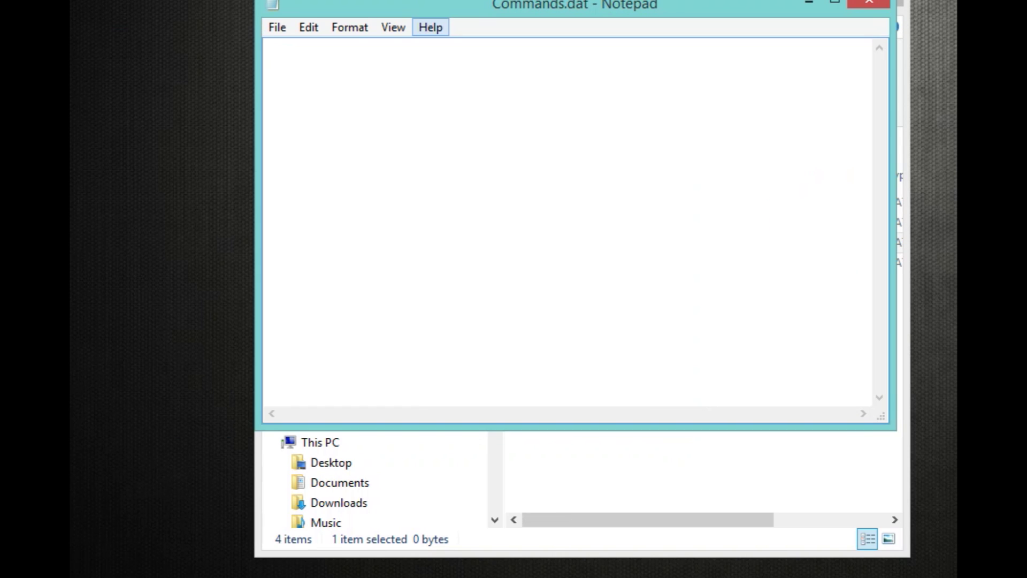
# - Enter the server name line "name My Sever" in Commands.dat
pyautogui.write('name My sere')
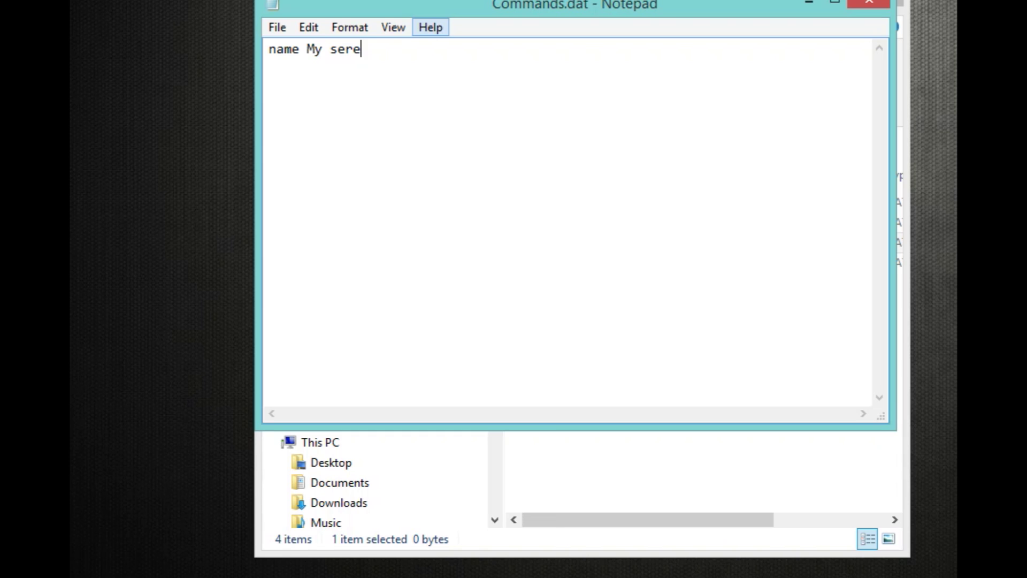
pyautogui.press('BackSpace')
pyautogui.press('BackSpace')
pyautogui.press('BackSpace')
pyautogui.press('BackSpace')
pyautogui.press('BackSpace')
pyautogui.press('BackSpace')
pyautogui.write('My Sever')
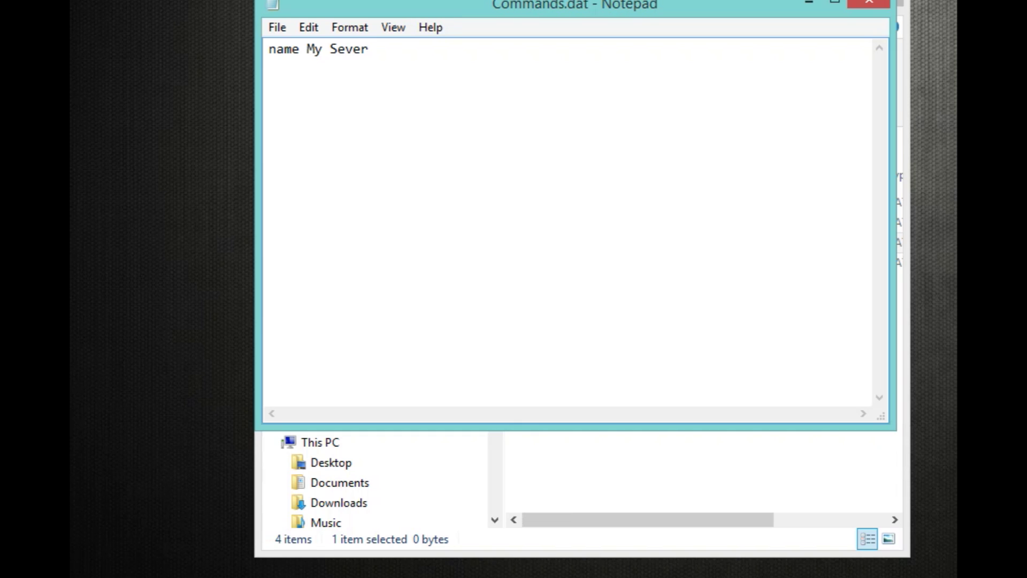
pyautogui.write(' \\ Come join')
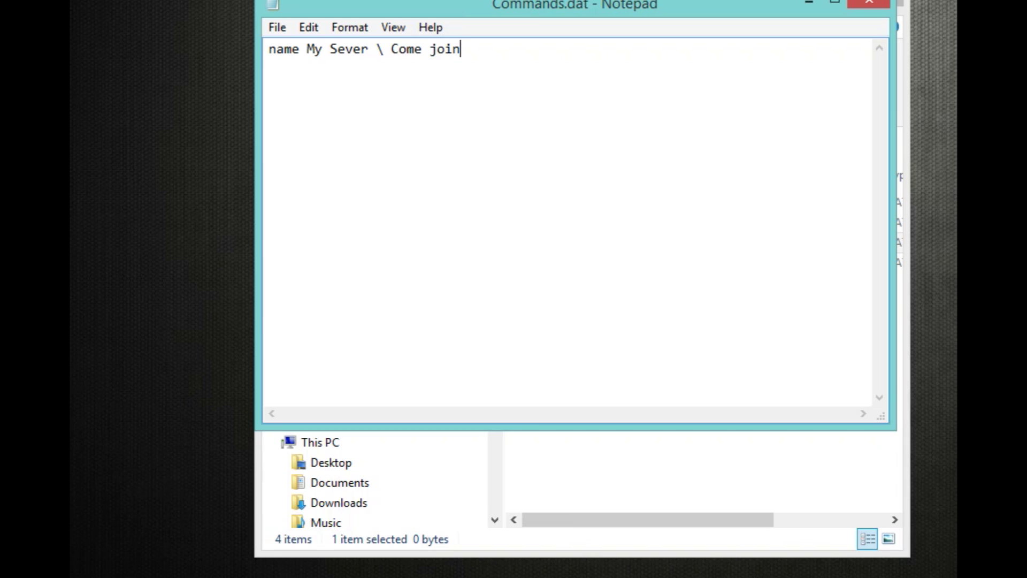
pyautogui.write(' Me! | Feast')
# - Try extending the server name with "\ Come join Me! | Feast", and delete the added text
pyautogui.moveTo(554, 49); pyautogui.dragTo(385, 49)
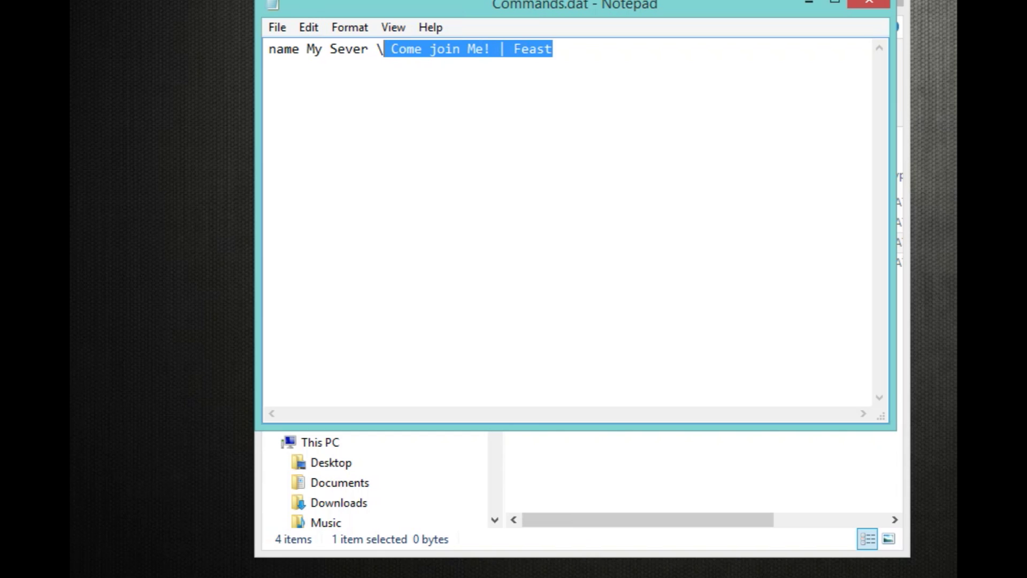
pyautogui.hotkey('shift', 'Left')
pyautogui.hotkey('shift', 'Left')
pyautogui.press('BackSpace')
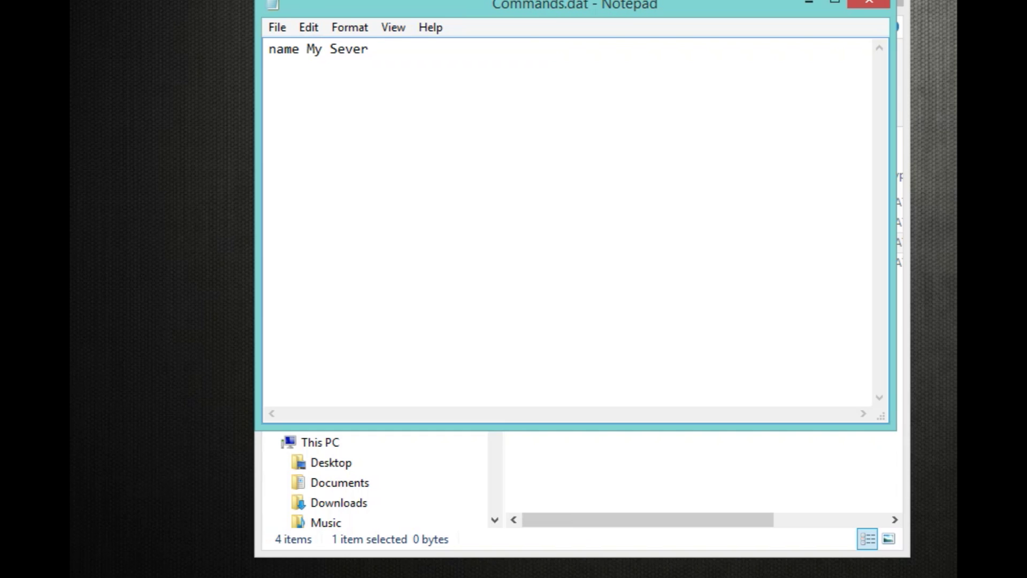
# - Add a second line starting with "map" below the server name
pyautogui.moveTo(306, 50)
pyautogui.mouseDown()
pyautogui.moveTo(370, 49)
pyautogui.moveTo(307, 48)
pyautogui.mouseUp()
pyautogui.click(369, 49)
pyautogui.press('Return')
pyautogui.write('map washington')
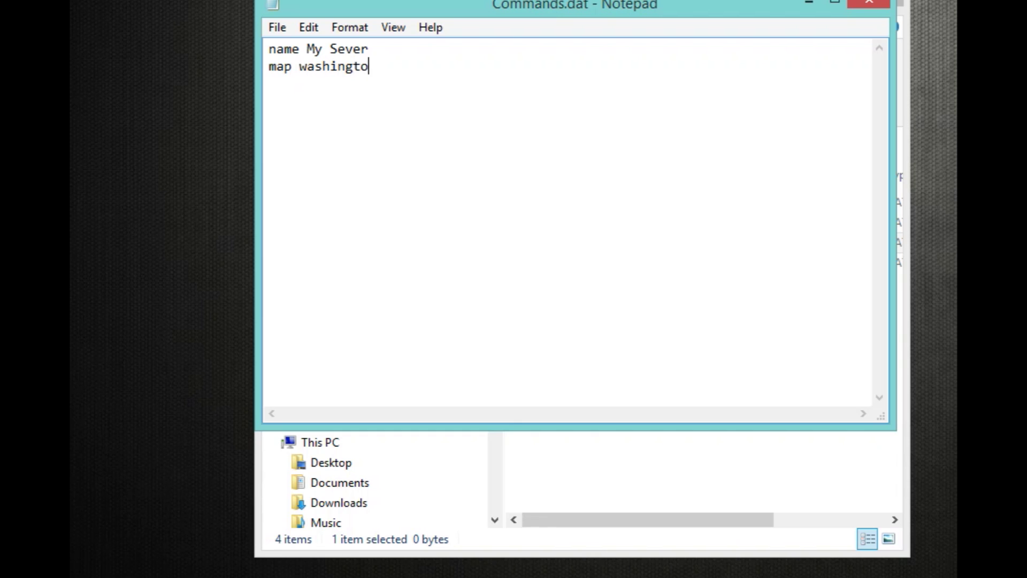
# - Try "washington" as the map name, and erase it from the map line
pyautogui.press('BackSpace')
pyautogui.press('BackSpace')
pyautogui.press('BackSpace')
pyautogui.press('BackSpace')
pyautogui.press('BackSpace')
pyautogui.press('BackSpace')
pyautogui.press('BackSpace')
pyautogui.press('BackSpace')
pyautogui.press('BackSpace')
pyautogui.press('BackSpace')
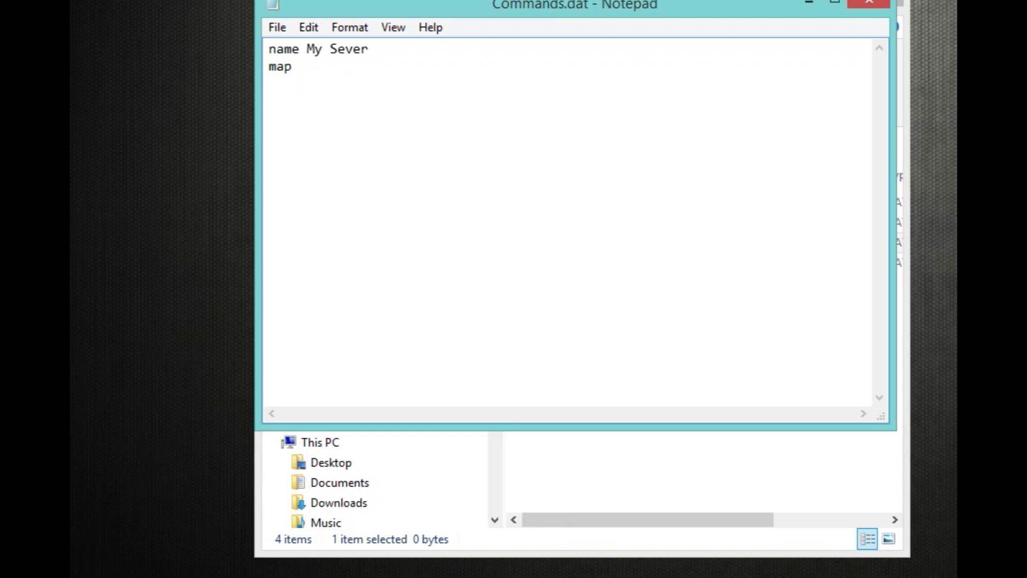
# - Complete the map line with "pei" and start a "mode" line below it
pyautogui.write('pei')
pyautogui.press('Return')
pyautogui.write('mode norma')
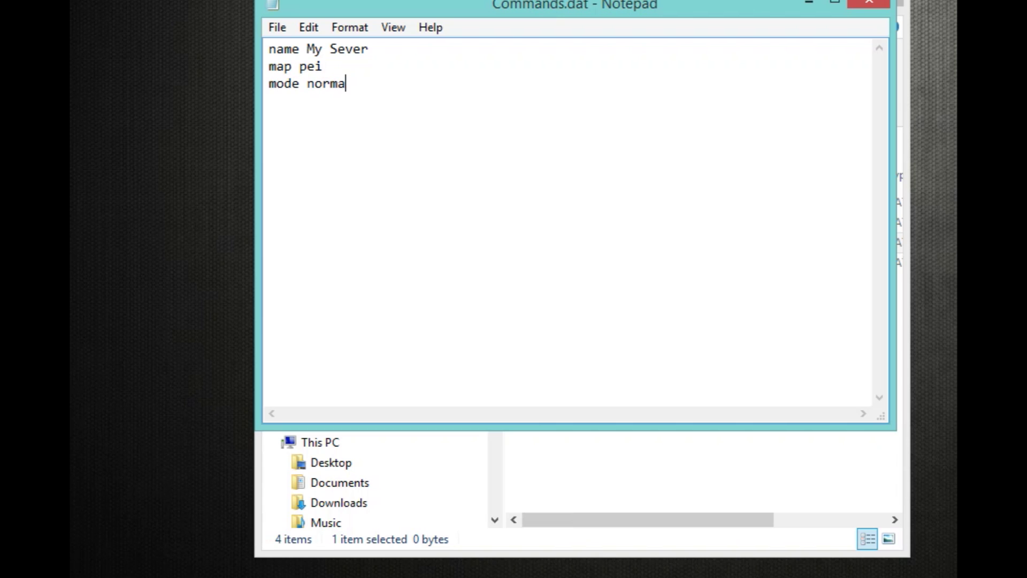
# - Try normal, easy and hard as the mode value, erasing each attempt
pyautogui.press('BackSpace')
pyautogui.press('BackSpace')
pyautogui.press('BackSpace')
pyautogui.press('BackSpace')
pyautogui.press('BackSpace')
pyautogui.write('eas')
pyautogui.press('BackSpace')
pyautogui.press('BackSpace')
pyautogui.press('BackSpace')
pyautogui.write('har')
pyautogui.write('d')
pyautogui.press('BackSpace')
pyautogui.press('BackSpace')
pyautogui.press('BackSpace')
pyautogui.press('BackSpace')
# - Set the mode value to "Easy" and begin a new line below it
pyautogui.write('Easy')
pyautogui.press('Return')
# - Add the line "port 27015" below the mode line
pyautogui.write('port 27')
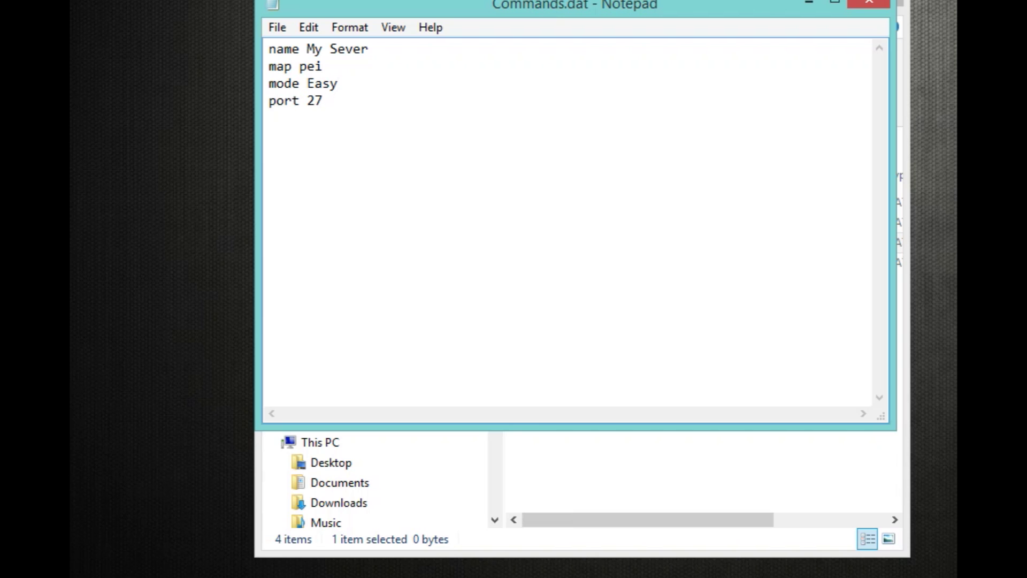
pyautogui.write('015')
pyautogui.press('BackSpace')
pyautogui.write('6')
pyautogui.press('BackSpace')
pyautogui.write('5')
pyautogui.press('Return')
# - Add the line "perspective both" below the port line
pyautogui.write('perspect')
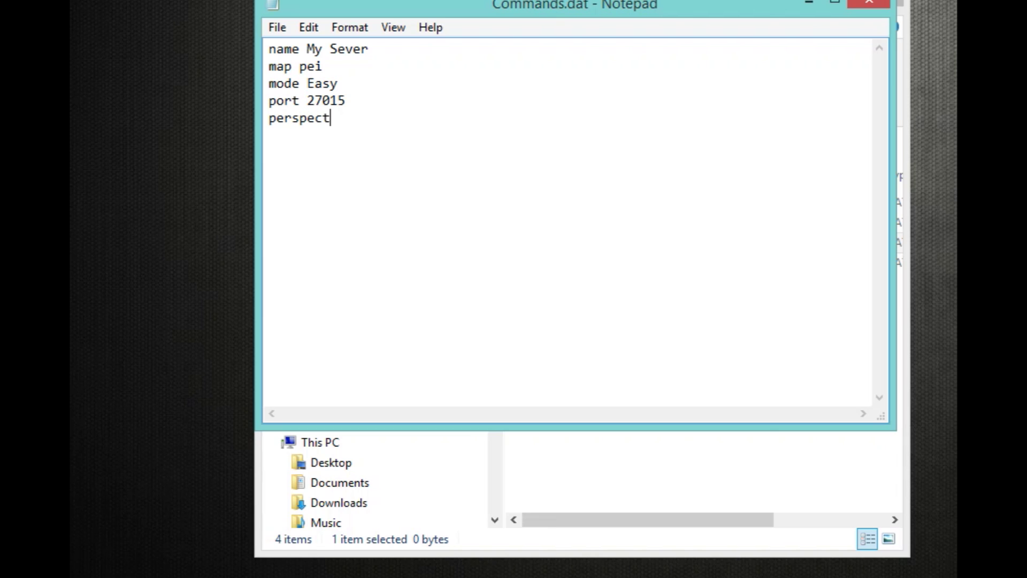
pyautogui.write('ive a')
pyautogui.press('BackSpace')
pyautogui.write('both')
pyautogui.press('Return')
pyautogui.press('BackSpace')
pyautogui.press('Return')
# - Start a "maxplayers" line below the perspective line
pyautogui.write('maxplay')
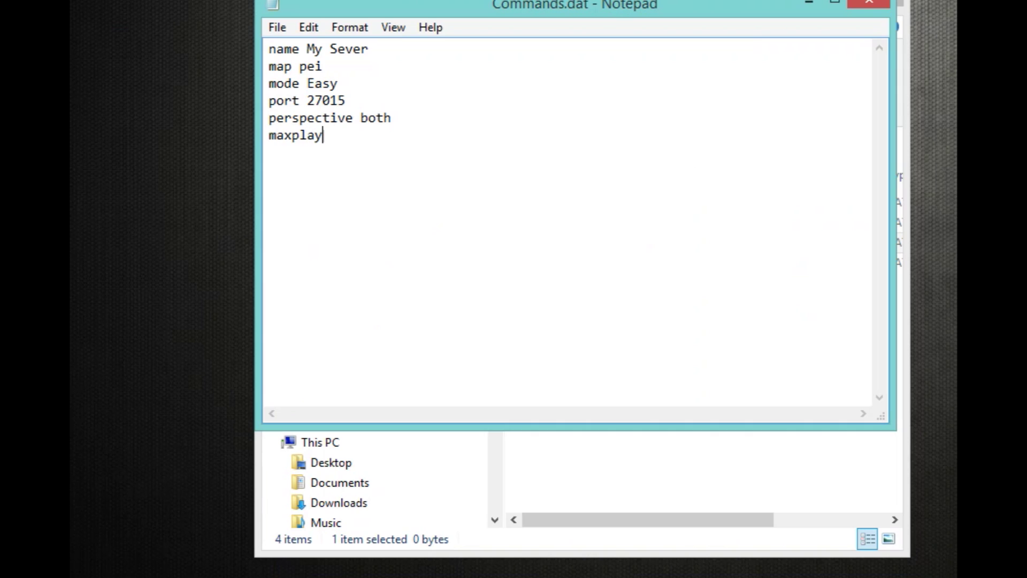
pyautogui.write('ers')
pyautogui.write(' 2')
pyautogui.write('4')
# - Try 24, 28, 18, 2 and 3 as the maxplayers value, erasing each one
pyautogui.press('BackSpace')
pyautogui.press('BackSpace')
pyautogui.write('28')
pyautogui.press('BackSpace')
pyautogui.press('BackSpace')
pyautogui.write('18')
pyautogui.press('BackSpace')
pyautogui.press('BackSpace')
pyautogui.write('2')
pyautogui.press('BackSpace')
pyautogui.write('3')
pyautogui.press('Return')
pyautogui.press('BackSpace')
pyautogui.press('BackSpace')
# - Set the maxplayers value to 10 and end the line
pyautogui.write('10')
pyautogui.press('Return')
# - Close Commands.dat with its changes saved, and go back to the "My server" folder
pyautogui.click(869, 2)
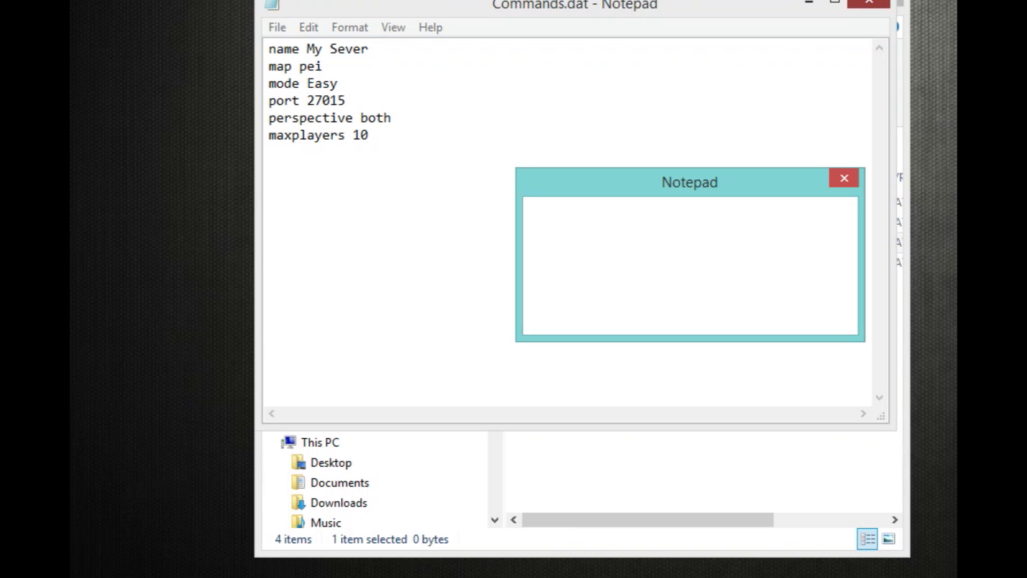
pyautogui.press('Return')
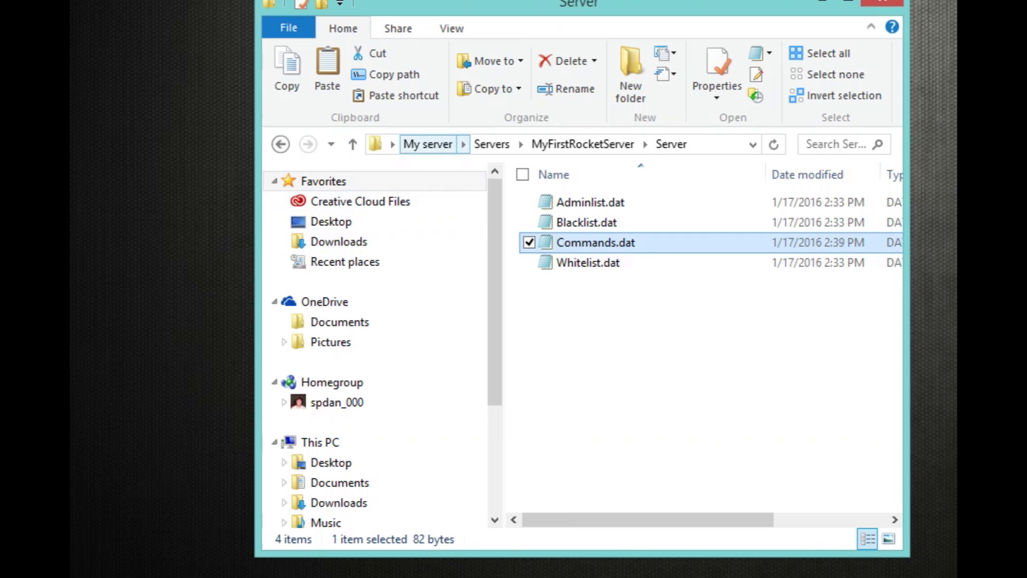
pyautogui.click(429, 144)
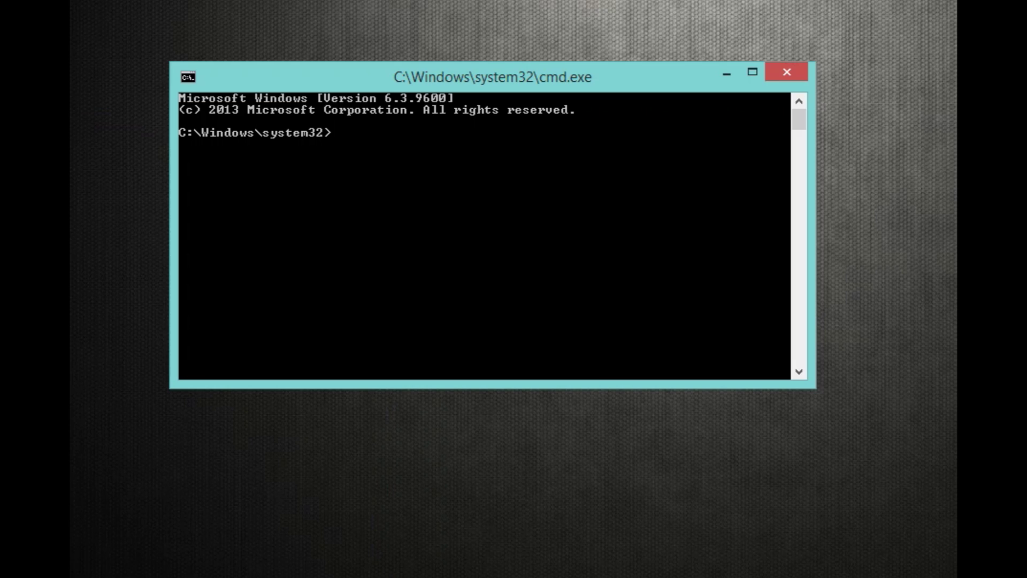
# - Run ipconfig in the Command Prompt to look up the computer's network addresses
pyautogui.write('ip')
pyautogui.write('nfig')
pyautogui.press('Return')
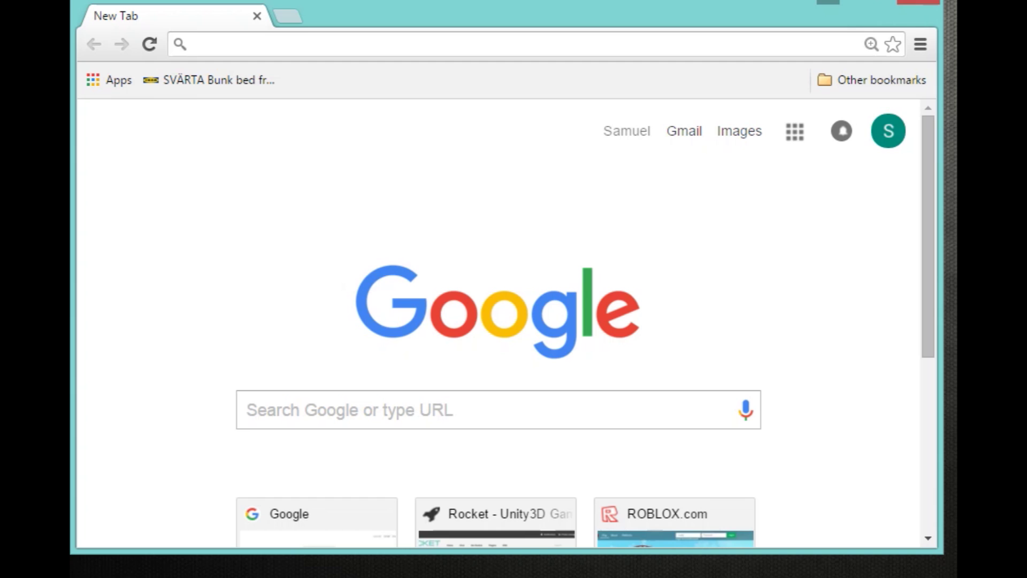
# - Open the router page at 10.0.0.1 in the web browser and log in as admin with the account password
pyautogui.write('10.0.0.1')
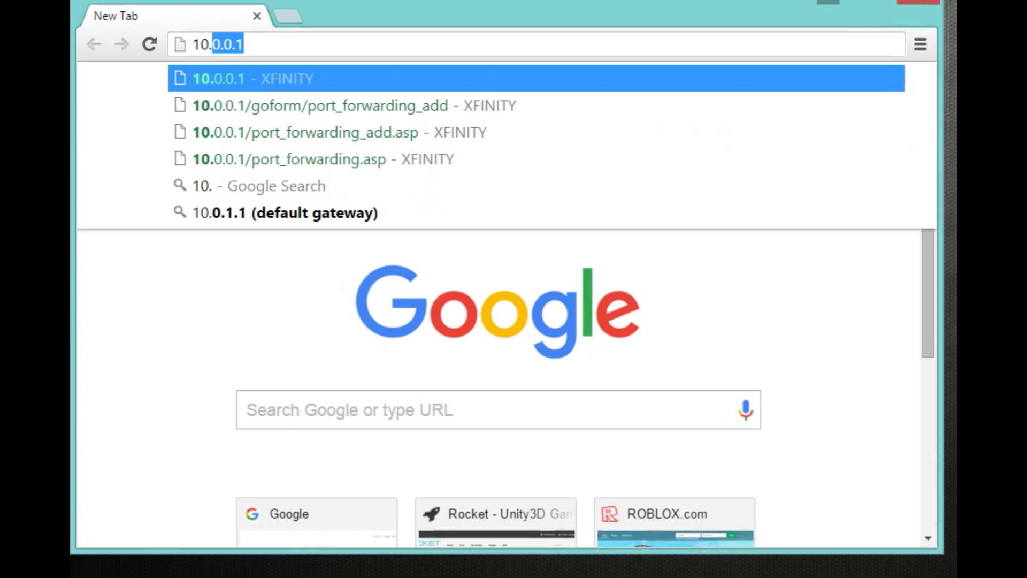
pyautogui.press('Return')
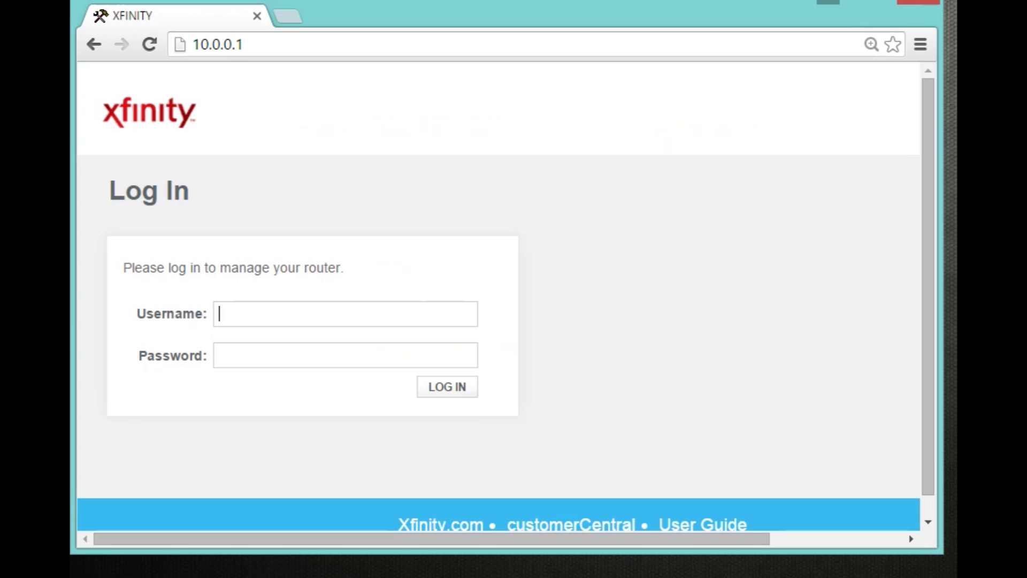
pyautogui.write('admi')
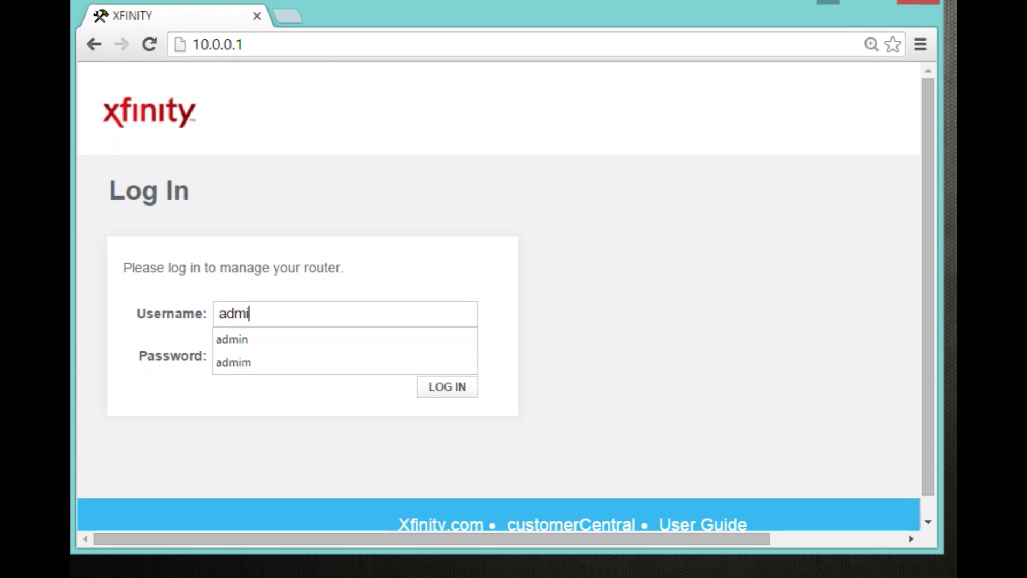
pyautogui.write('n')
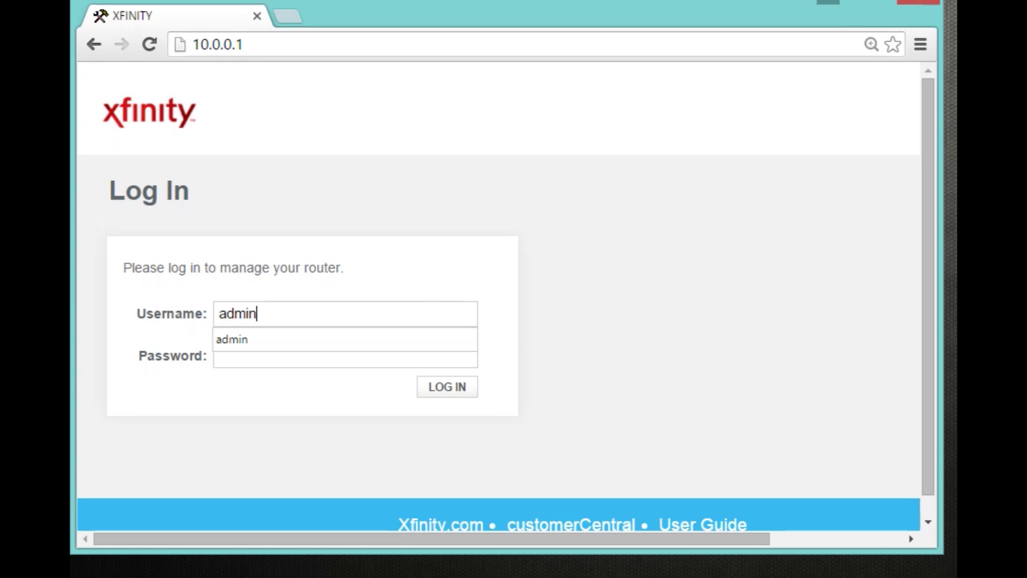
pyautogui.press('Tab')
pyautogui.write('password')
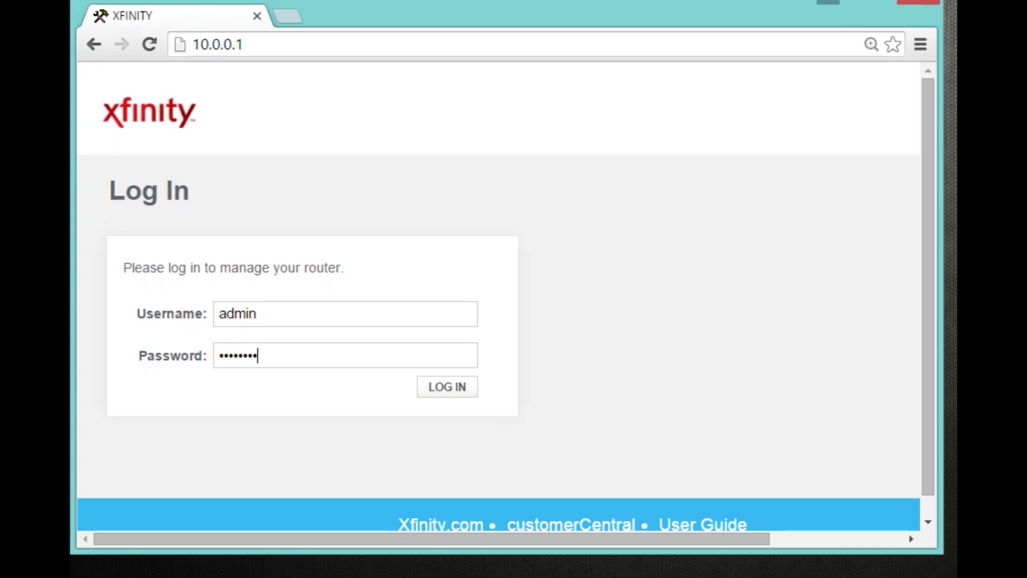
pyautogui.press('Return')
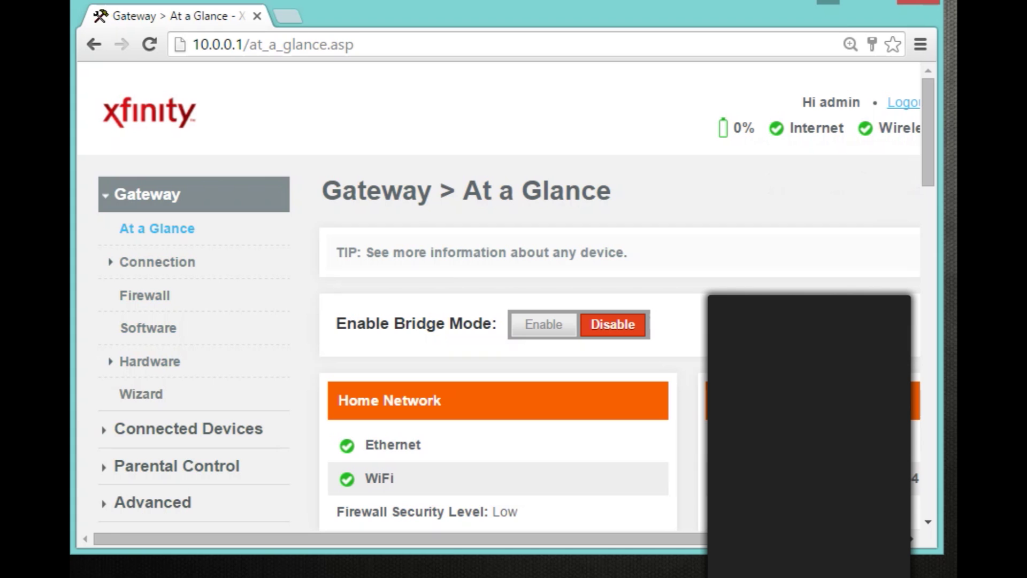
# - Open the router's advanced Port Forwarding settings and start adding a new service
pyautogui.scroll(-2, 506, 296)
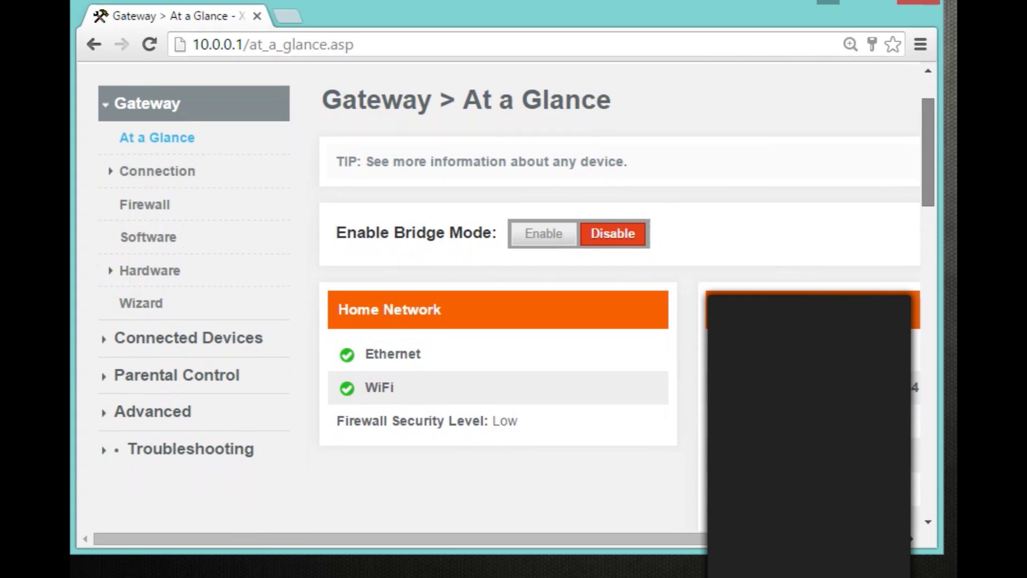
pyautogui.click(152, 420)
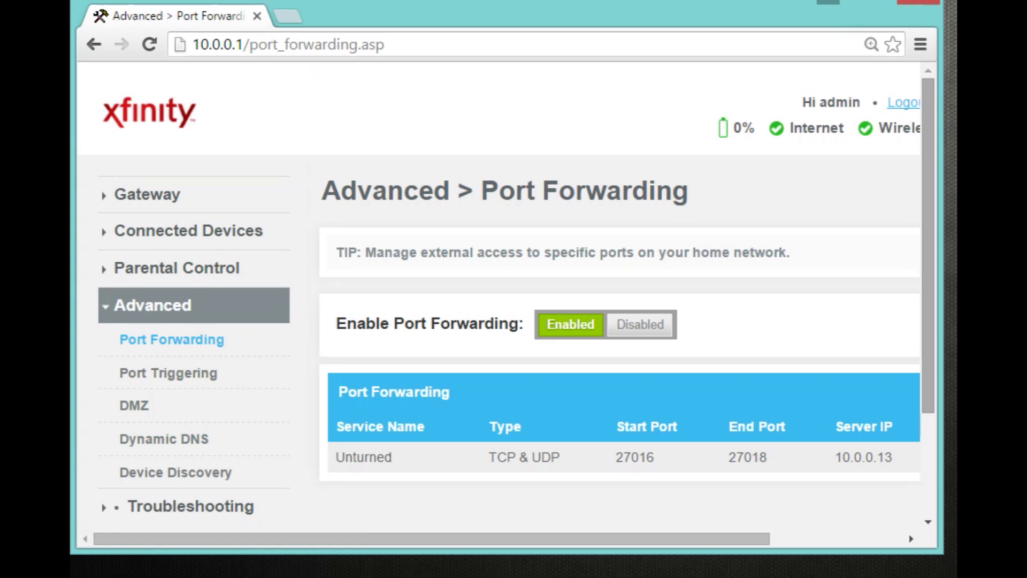
pyautogui.scroll(-3, 498, 289)
pyautogui.moveTo(431, 538); pyautogui.dragTo(566, 539)
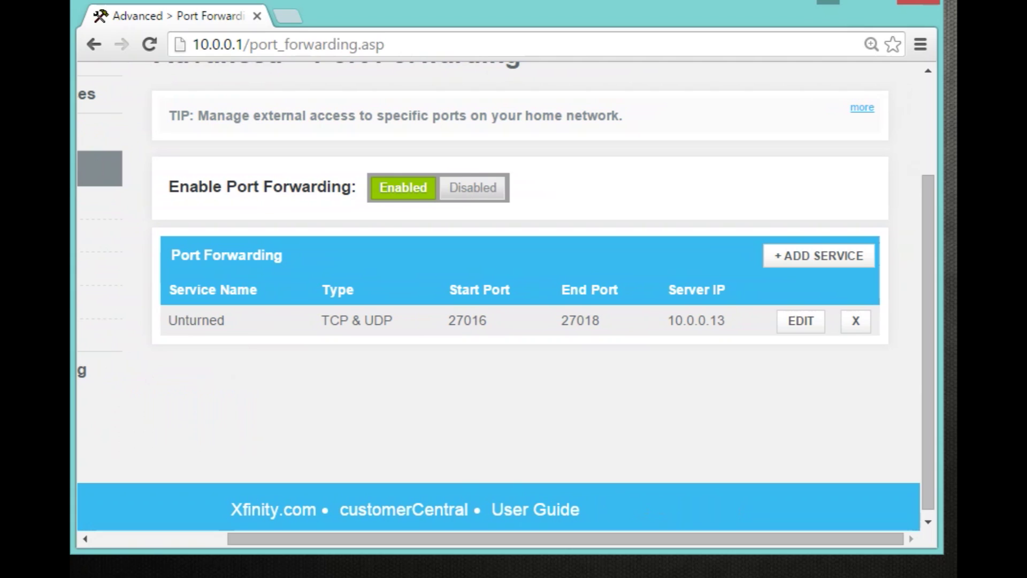
pyautogui.click(819, 255)
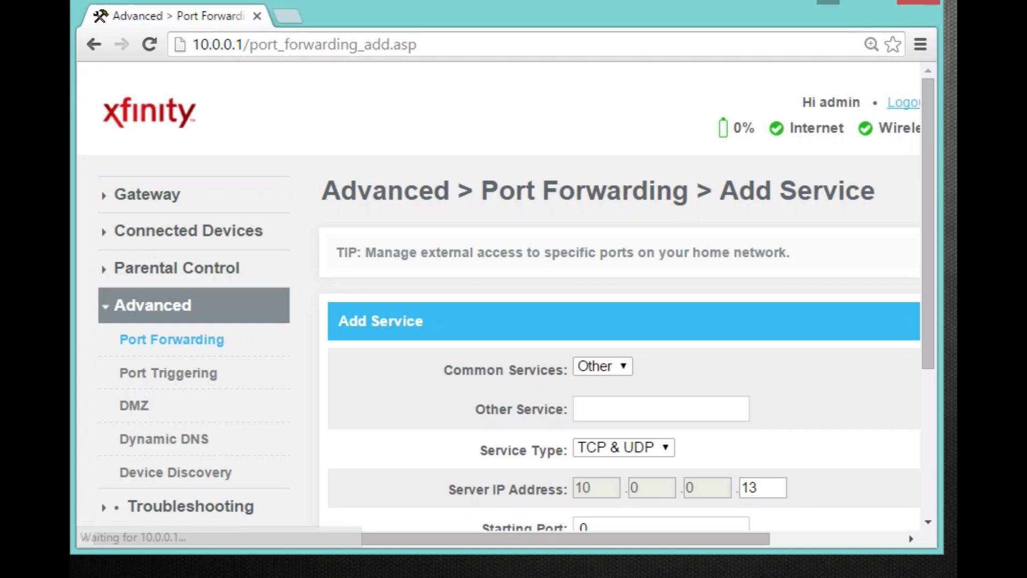
# - Name the new port forwarding service "Unturned Server"
pyautogui.press('Tab')
pyautogui.write('Unturned')
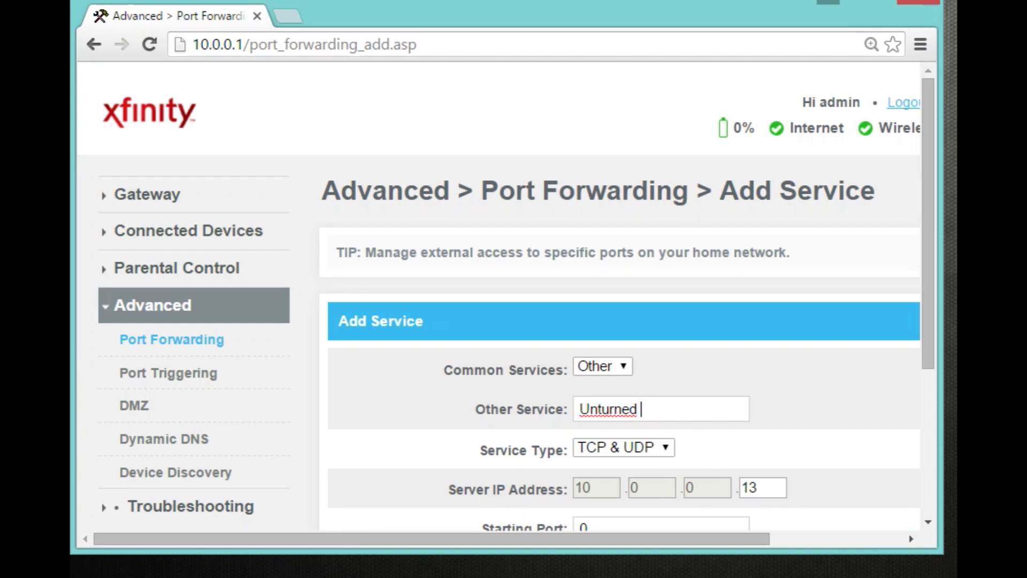
pyautogui.write(' Server')
# - Check the computer's IPv4 address in the Command Prompt, and set the last part of the Server IP Address to 13
pyautogui.press('Tab')
pyautogui.press('Tab')
pyautogui.press('BackSpace')
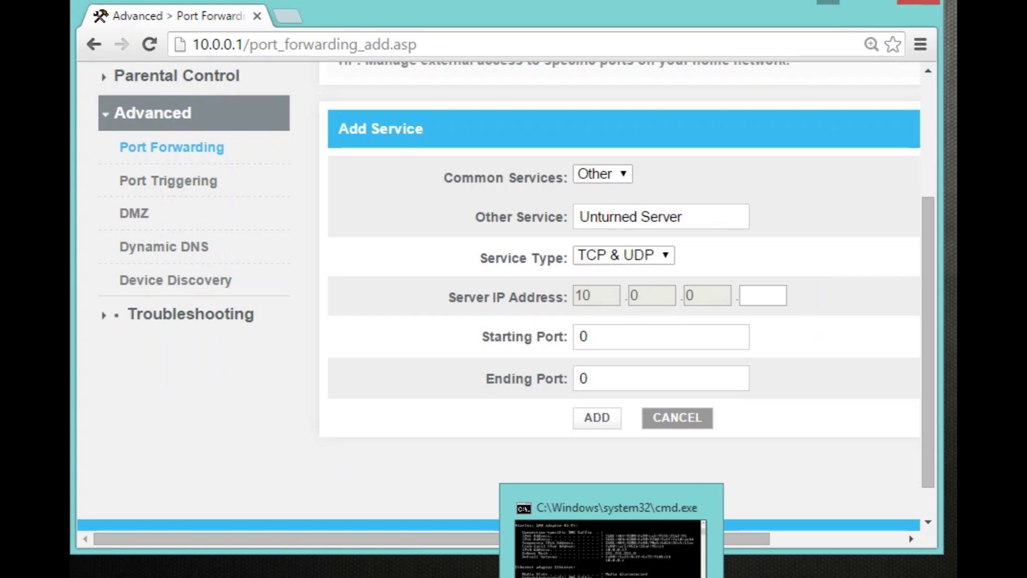
pyautogui.click(612, 577)
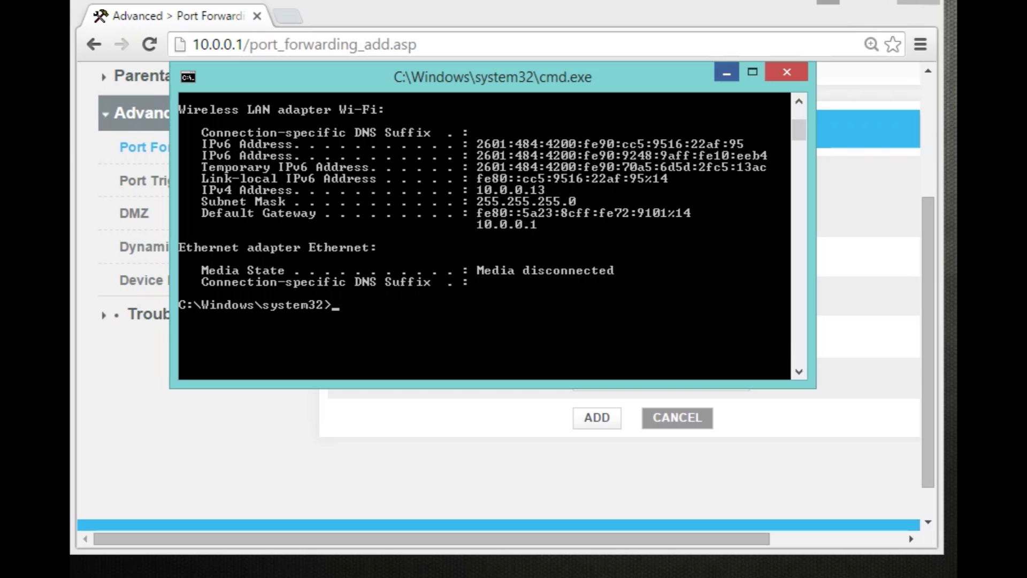
pyautogui.click(727, 73)
pyautogui.write('13')
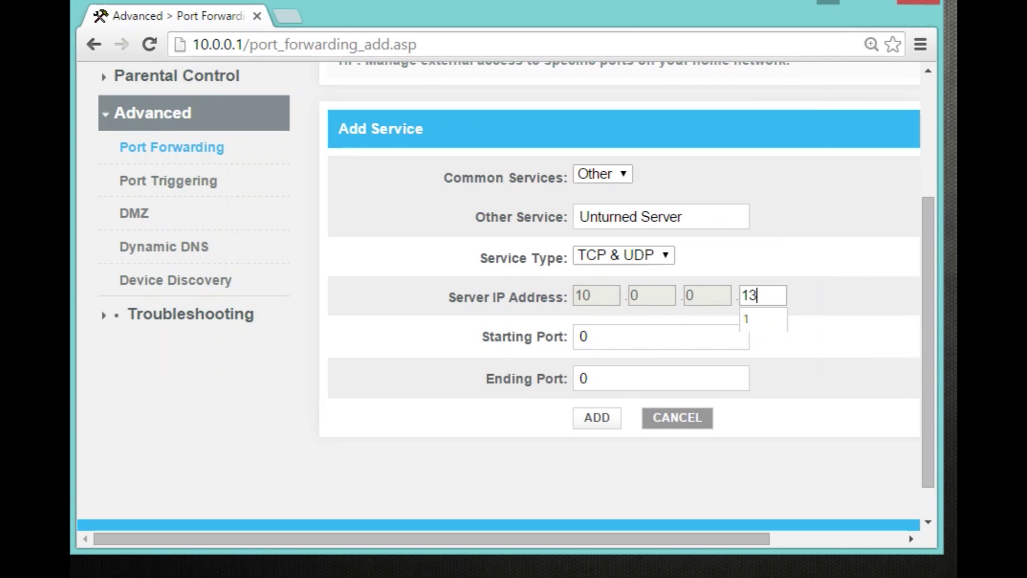
pyautogui.click(929, 321)
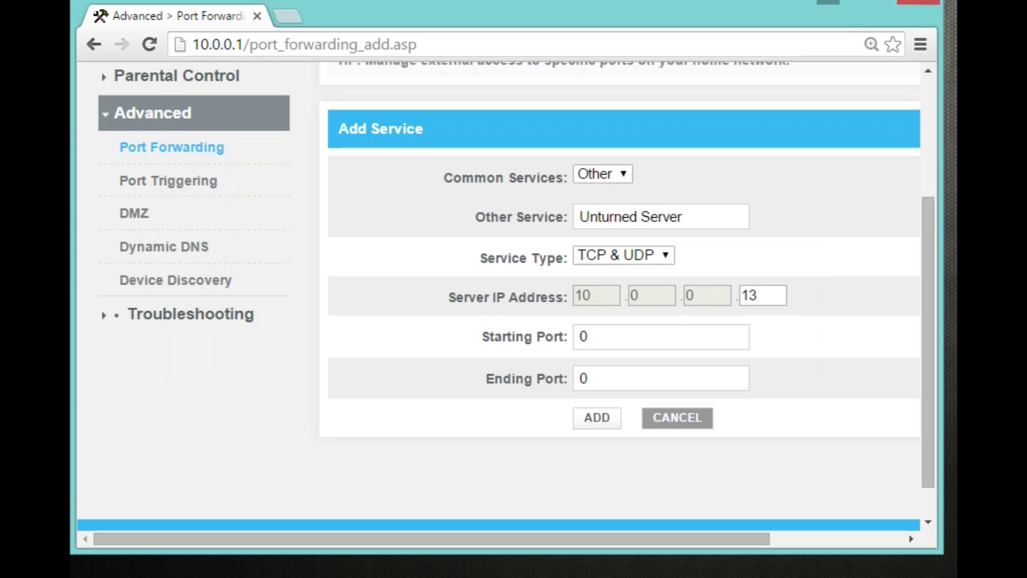
# - Set the service's starting port to 27015
pyautogui.press('BackSpace')
pyautogui.write('270')
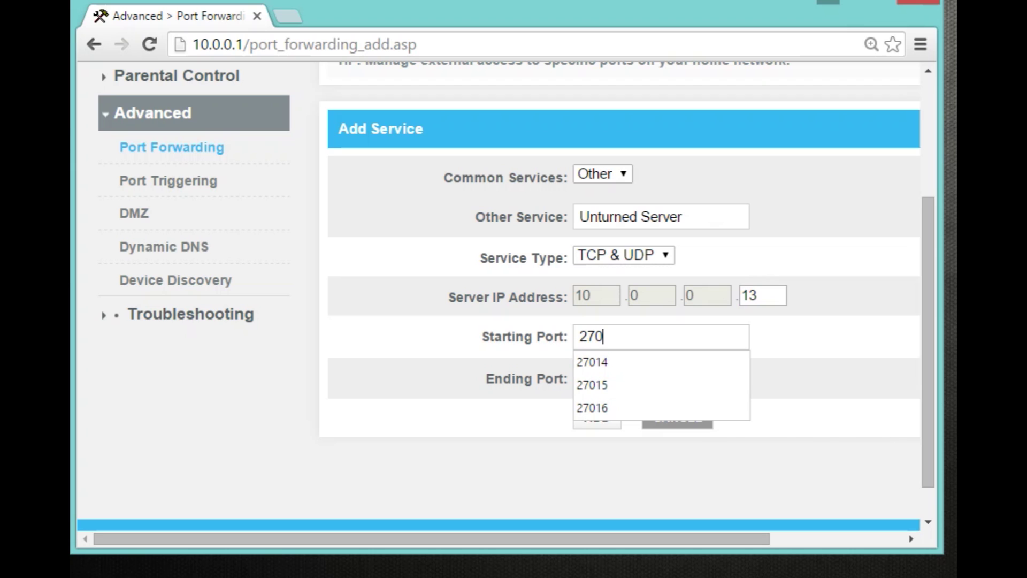
pyautogui.write('15')
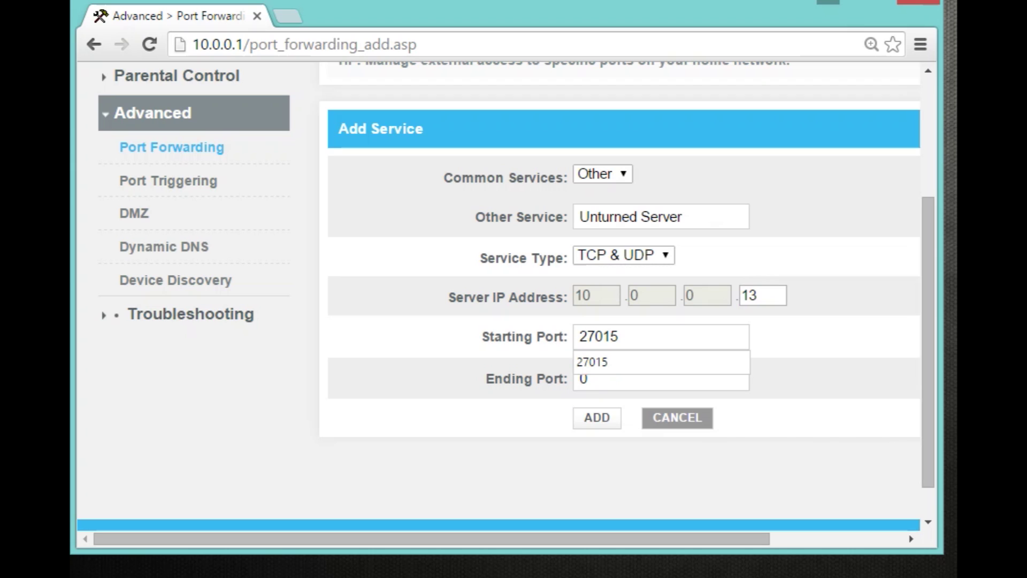
# - Replace the ending port with "2701", trying 27016 and 27017 and erasing the final digit
pyautogui.click(643, 381)
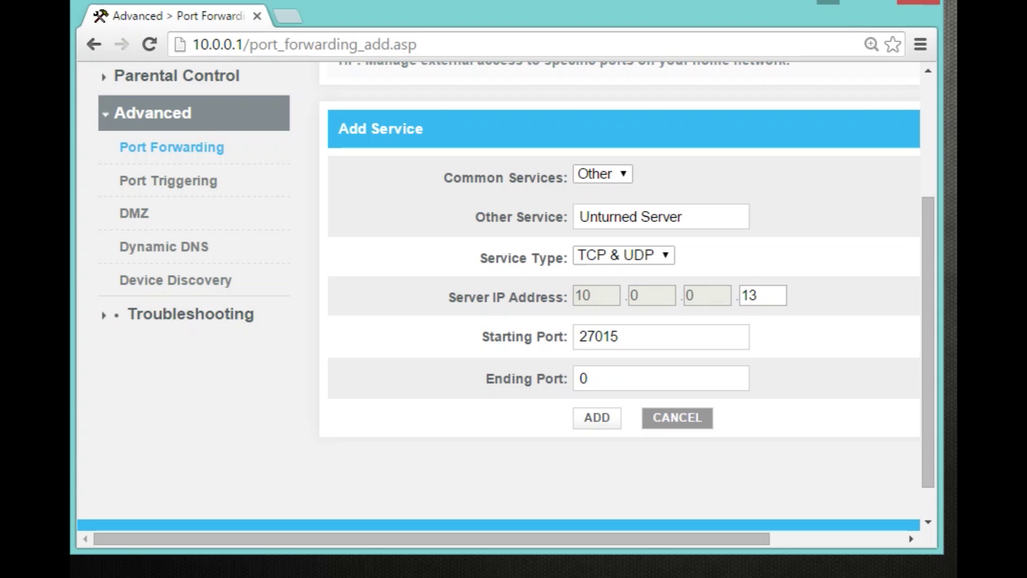
pyautogui.press('BackSpace')
pyautogui.write('27')
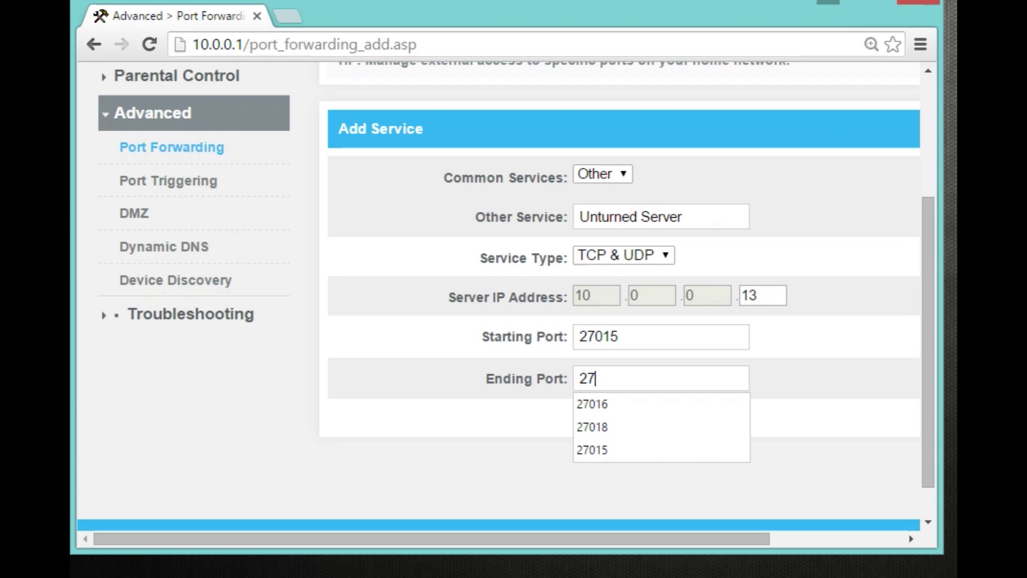
pyautogui.write('018')
pyautogui.press('BackSpace')
pyautogui.write('8')
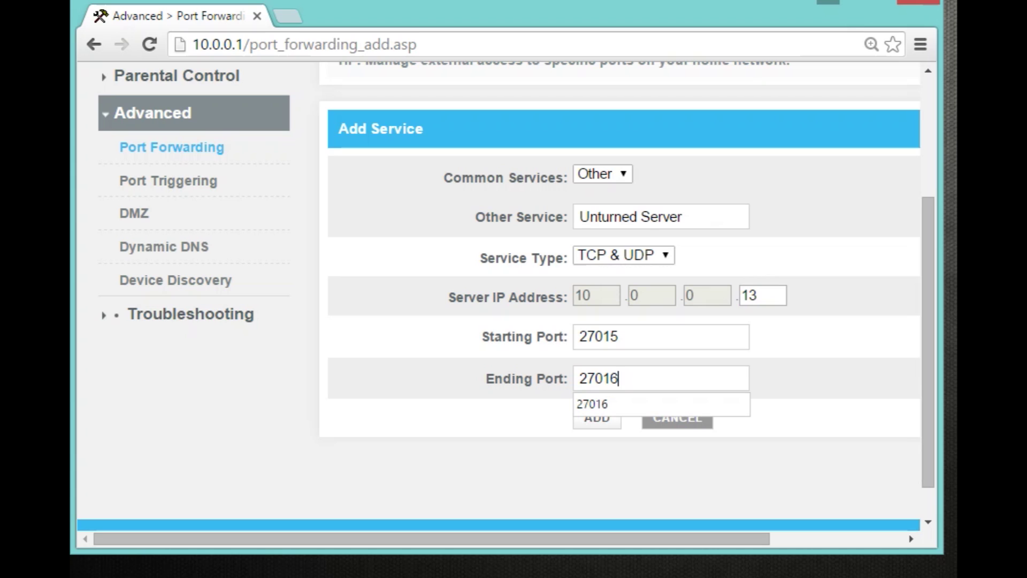
pyautogui.press('BackSpace')
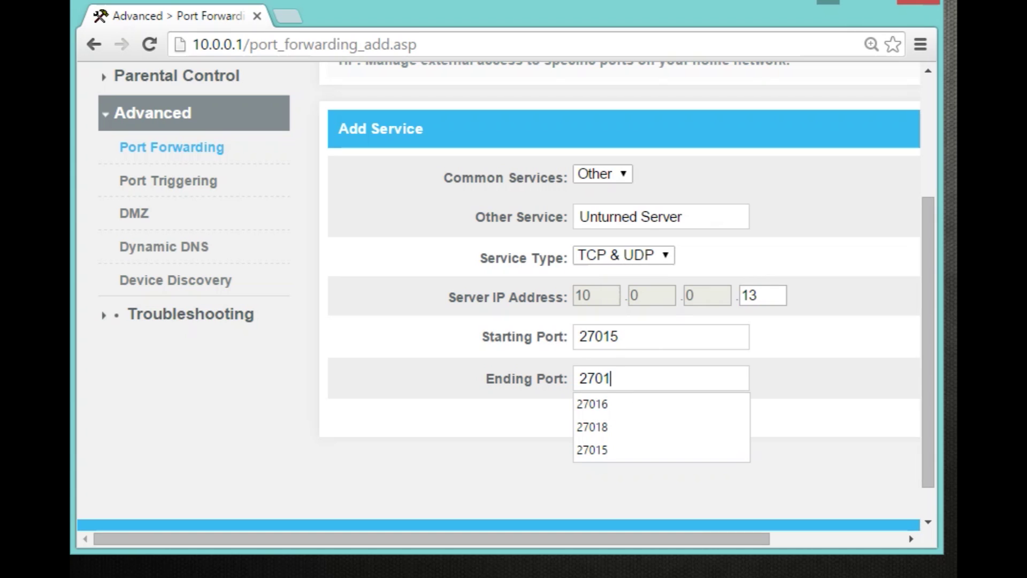
pyautogui.write('7')
pyautogui.press('BackSpace')
pyautogui.press('Escape')
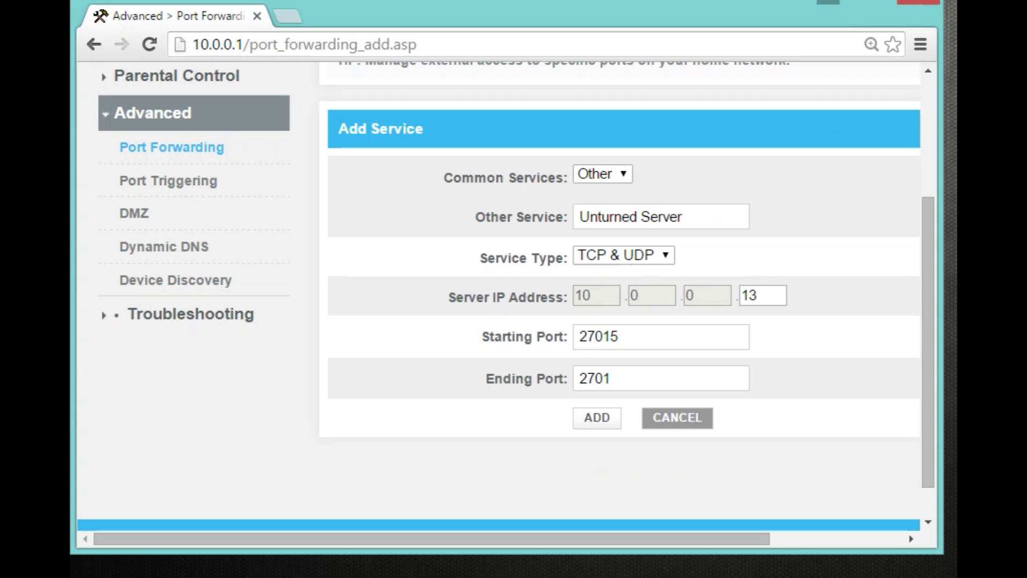
# - Set the starting port to 27016 and the ending port to 27017
pyautogui.click(620, 336)
pyautogui.press('BackSpace')
pyautogui.write('6')
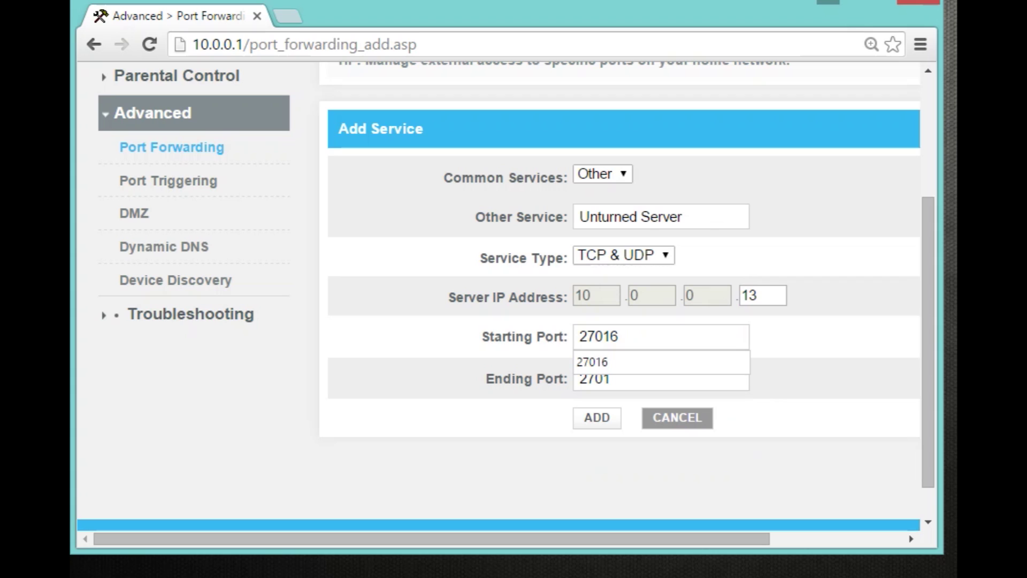
pyautogui.press('Escape')
pyautogui.click(611, 378)
pyautogui.write('7')
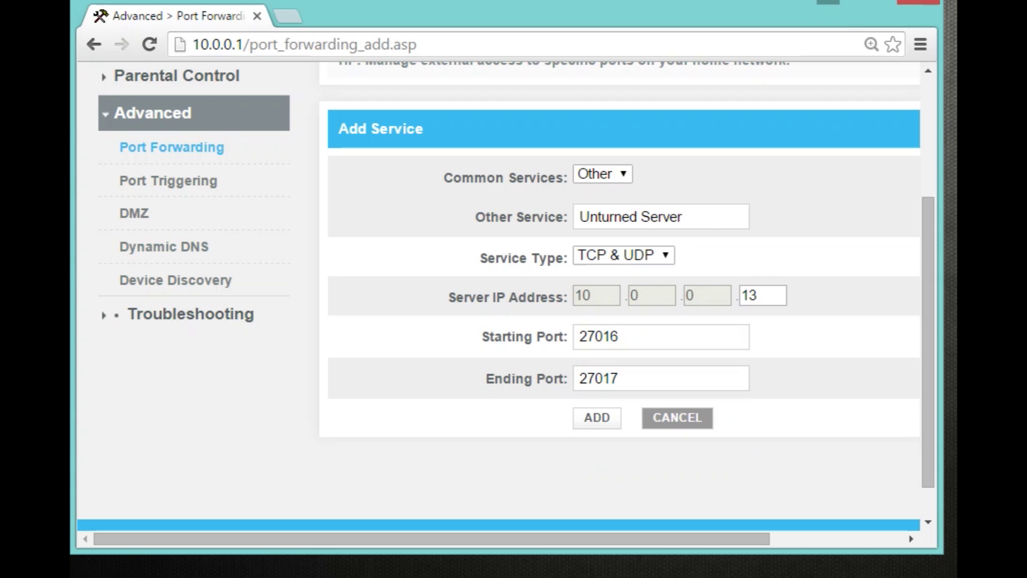
# - Change the service's ending port to 27016
pyautogui.press('BackSpace')
pyautogui.press('BackSpace')
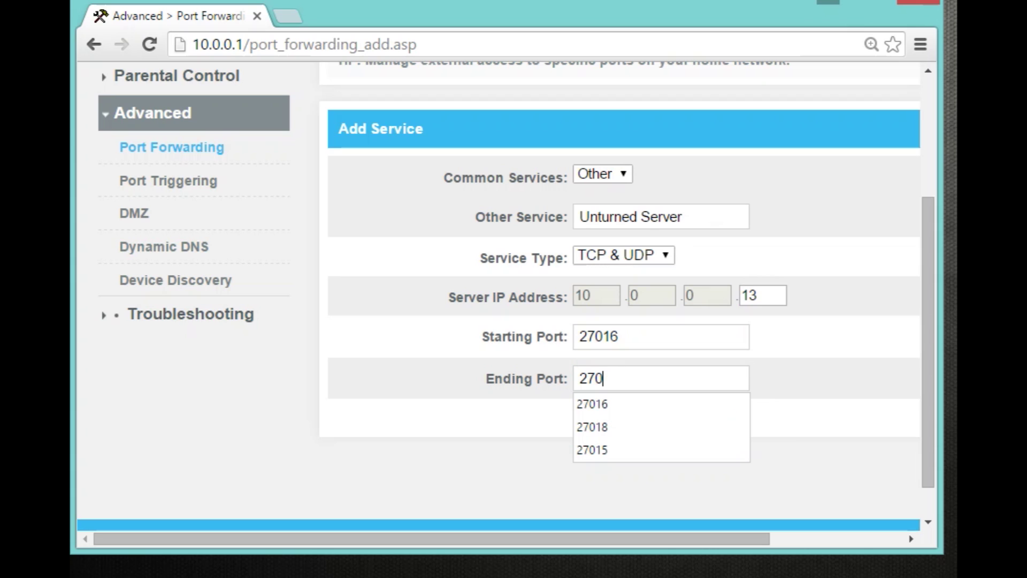
pyautogui.press('Down')
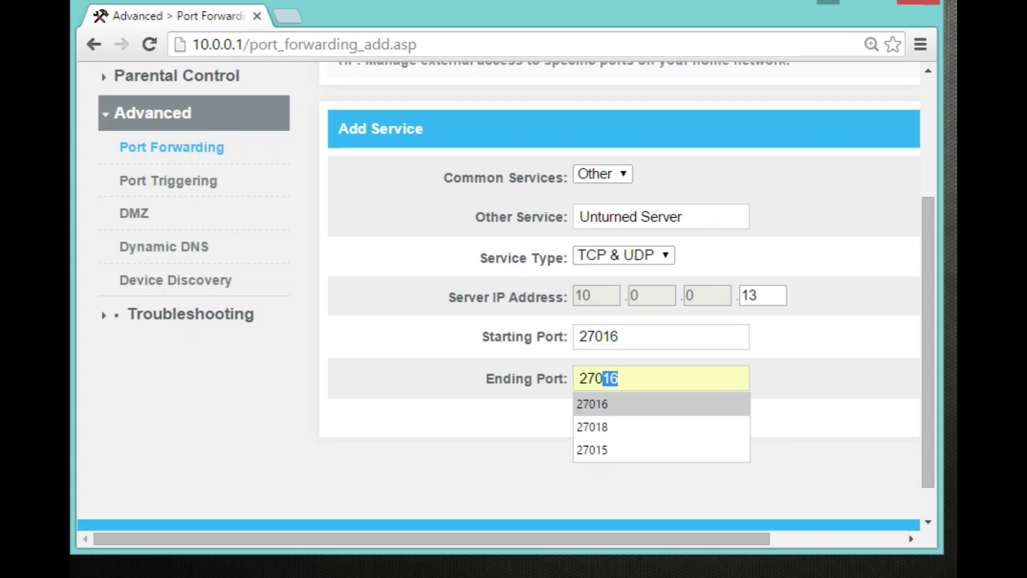
pyautogui.write('16')
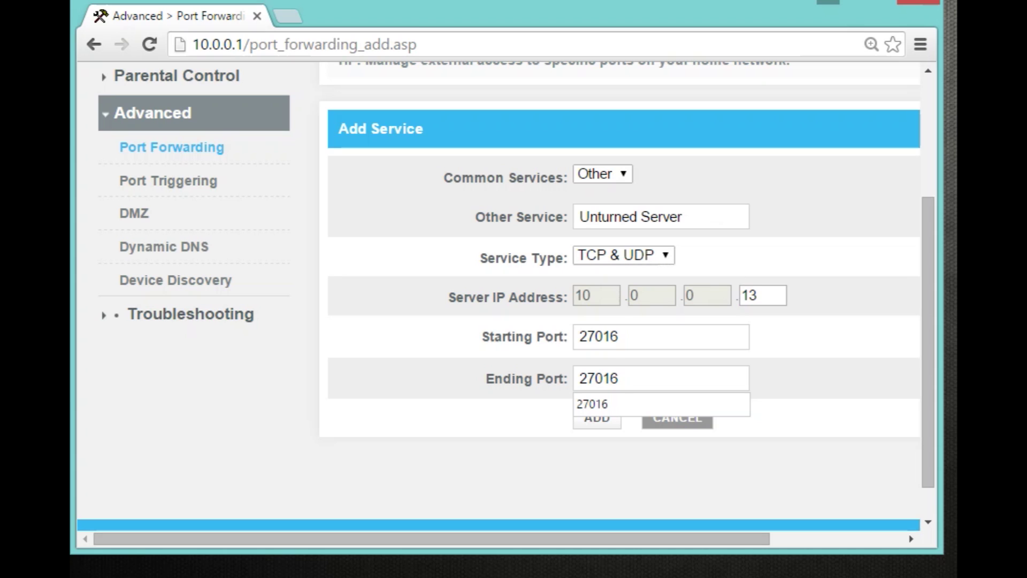
# - Change the service's starting port to 27015 and submit the new Unturned Server service
pyautogui.click(620, 337)
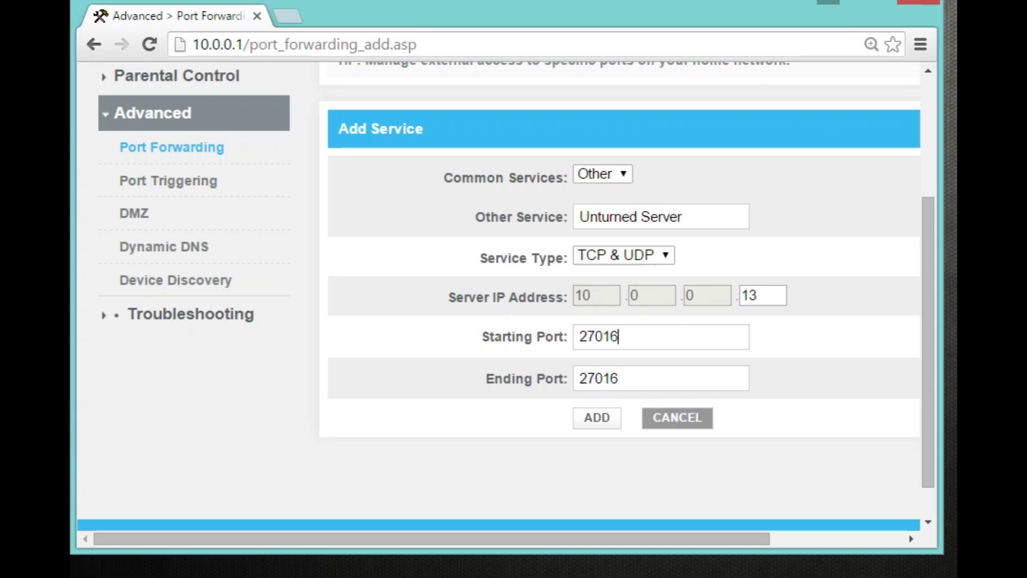
pyautogui.press('BackSpace')
pyautogui.write('5')
pyautogui.press('Down')
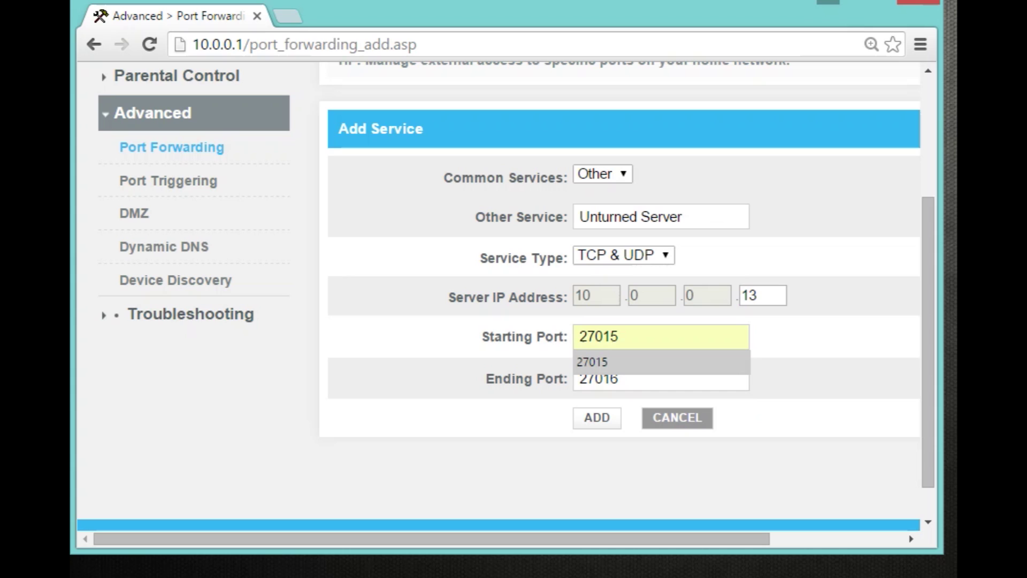
pyautogui.press('Up')
pyautogui.click(597, 417)
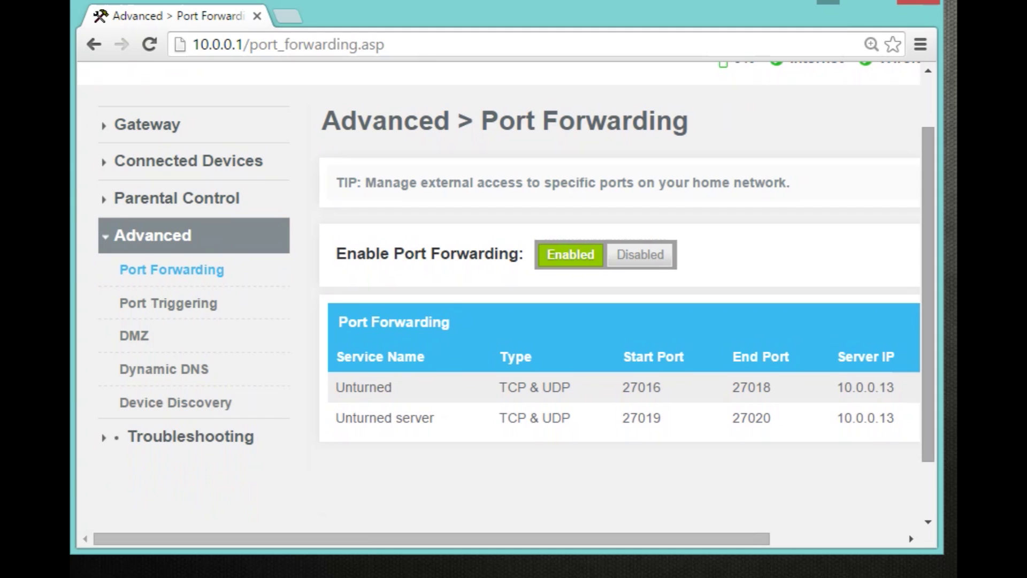
# - Examine the start and end ports of the two existing Unturned port forwarding rules
pyautogui.doubleClick(643, 418)
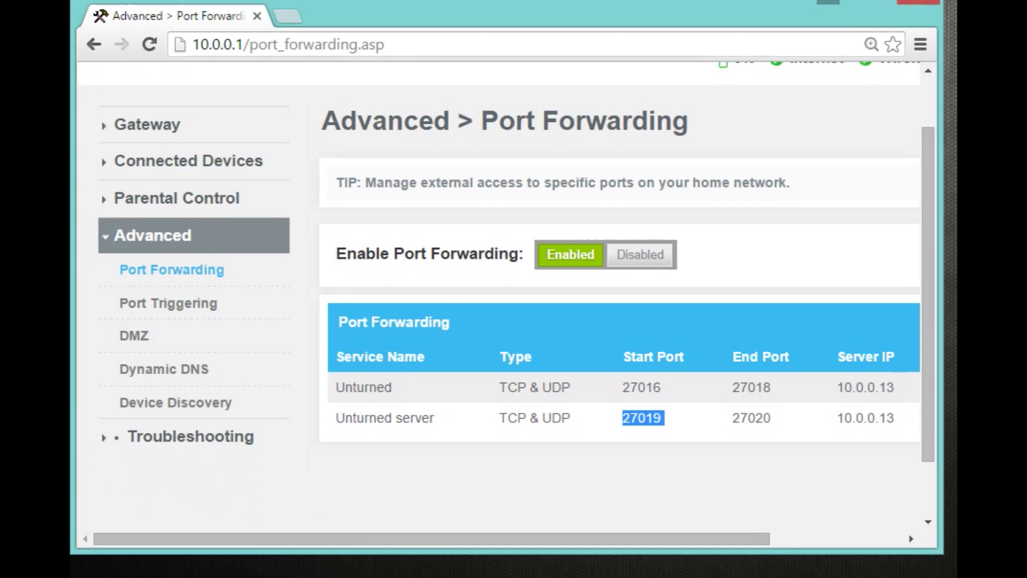
pyautogui.moveTo(666, 418); pyautogui.dragTo(623, 386)
pyautogui.click(623, 387)
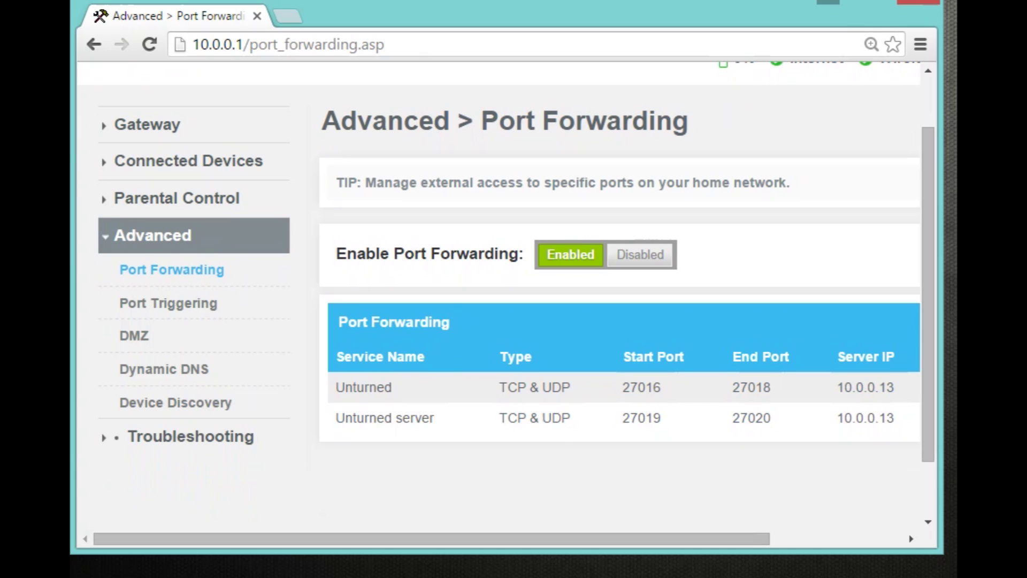
pyautogui.moveTo(623, 388); pyautogui.dragTo(663, 387)
pyautogui.moveTo(662, 387); pyautogui.dragTo(623, 387)
pyautogui.hscroll(5, 495, 304)
pyautogui.hscroll(-5, 495, 303)
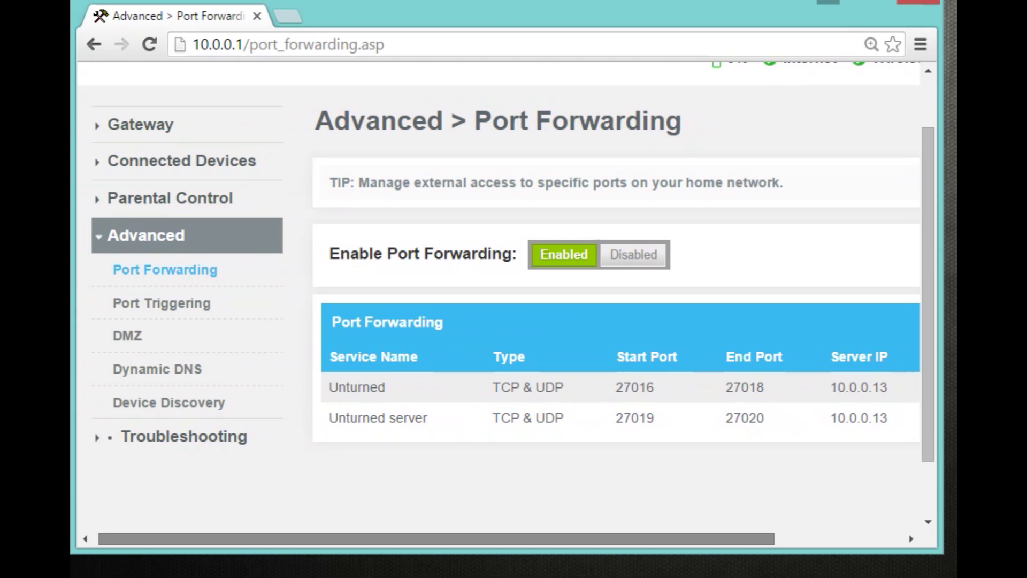
pyautogui.hscroll(-1, 501, 303)
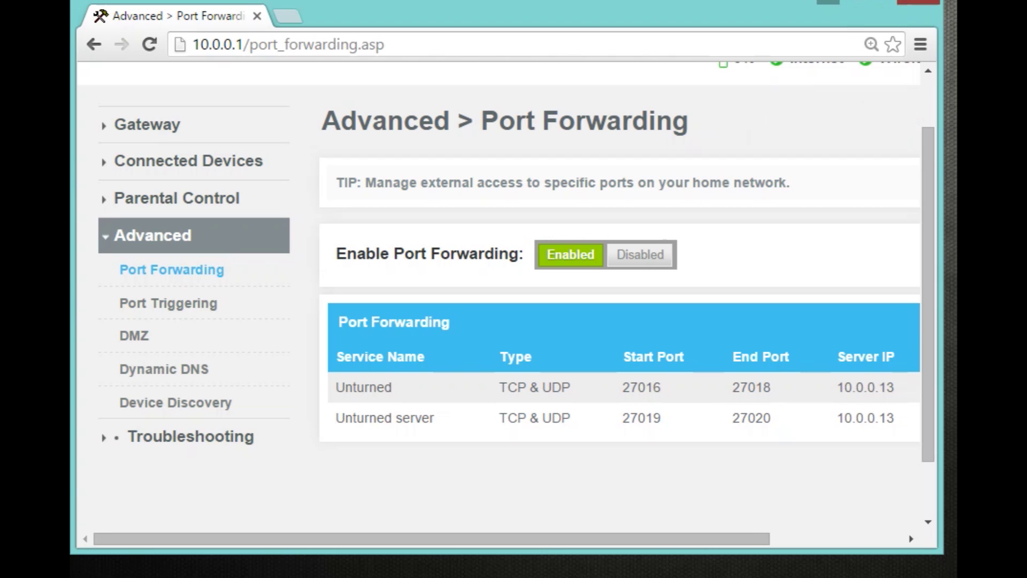
# - Switch to the My server folder and launch MyFirstRocketServer.bat from Unturned_Data > Managed > Scripts
pyautogui.click(828, 3)
pyautogui.doubleClick(509, 225)
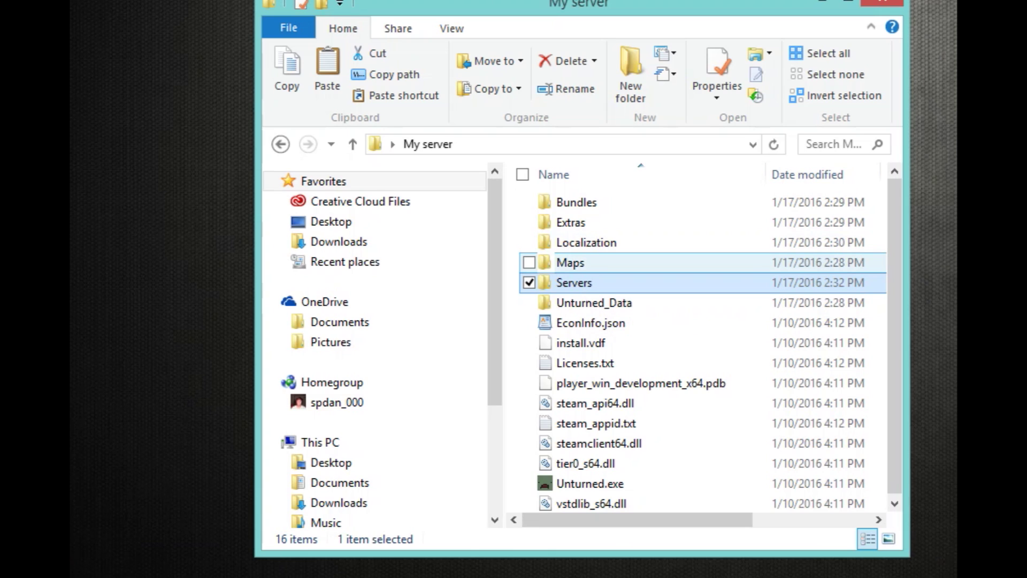
pyautogui.doubleClick(594, 302)
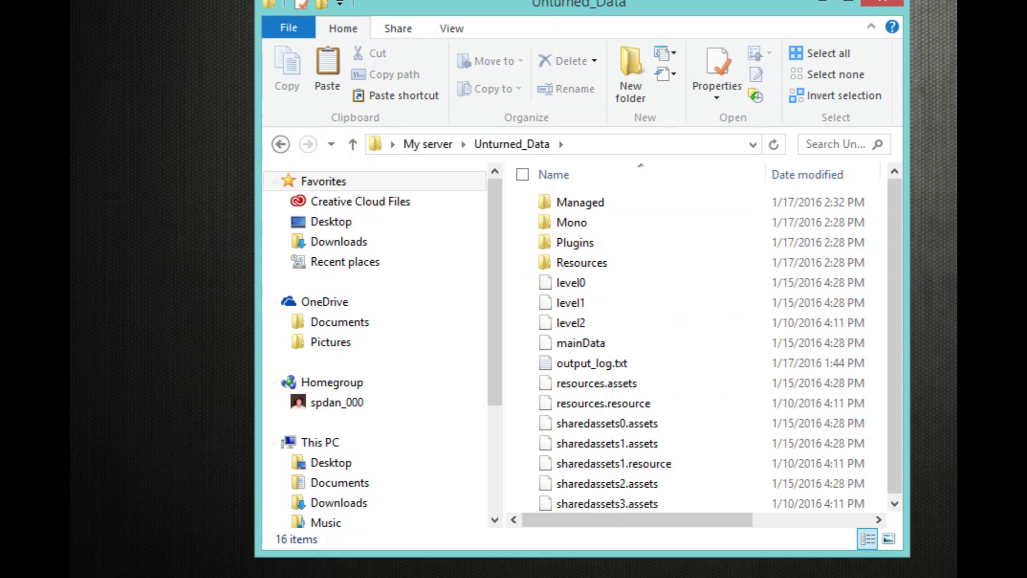
pyautogui.click(428, 144)
pyautogui.doubleClick(594, 303)
pyautogui.doubleClick(589, 201)
pyautogui.doubleClick(589, 202)
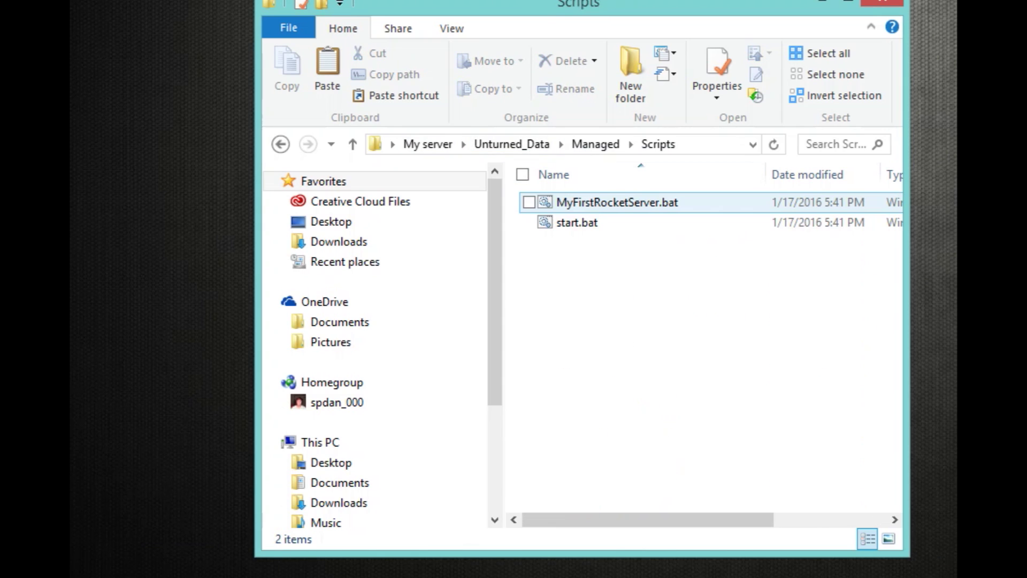
pyautogui.doubleClick(617, 202)
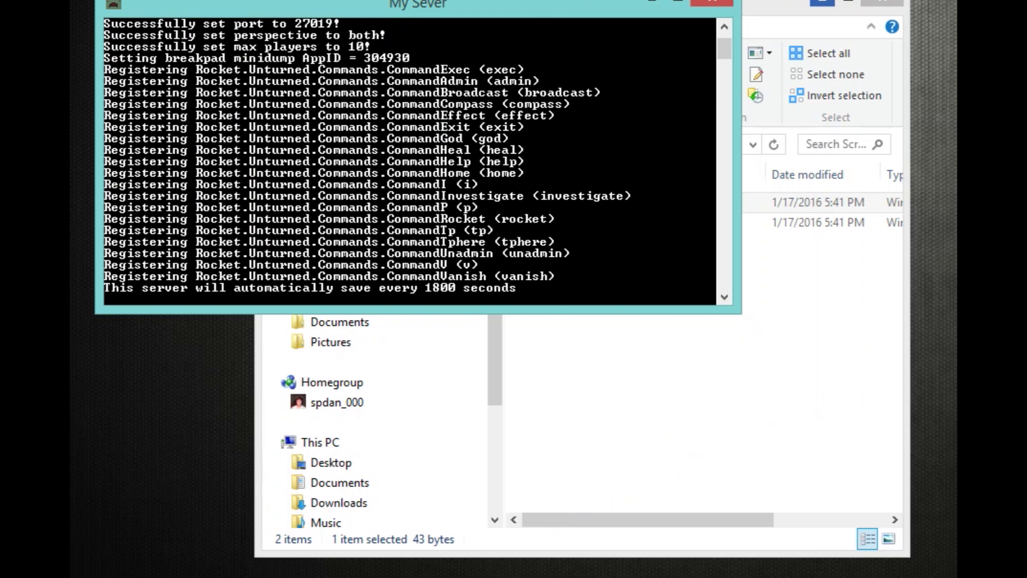
pyautogui.click(823, 1)
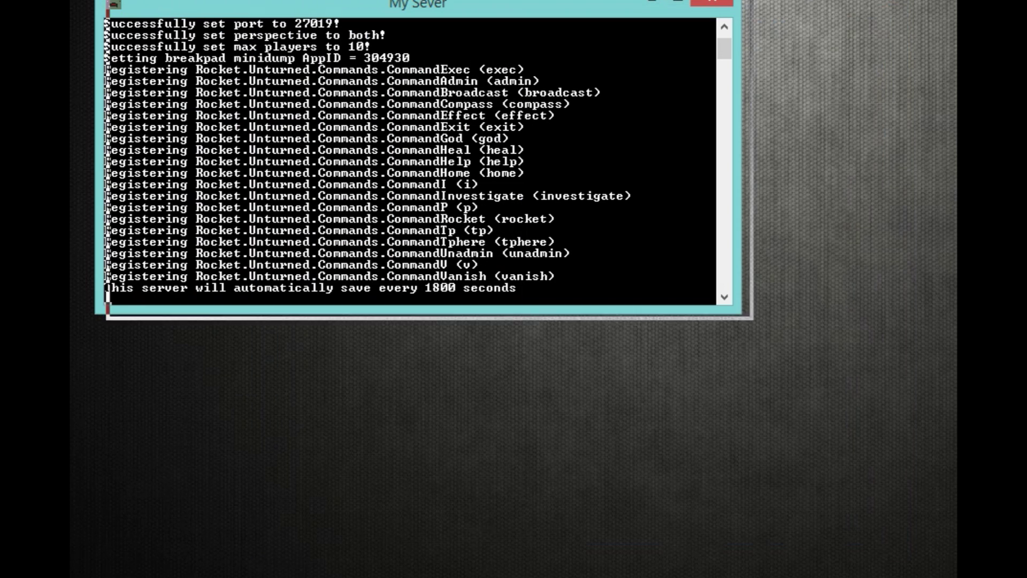
# - Move the server console window into full view and review its startup output
pyautogui.moveTo(481, 7); pyautogui.dragTo(625, 49)
pyautogui.moveTo(868, 91); pyautogui.dragTo(867, 98)
pyautogui.scroll(2, 554, 204)
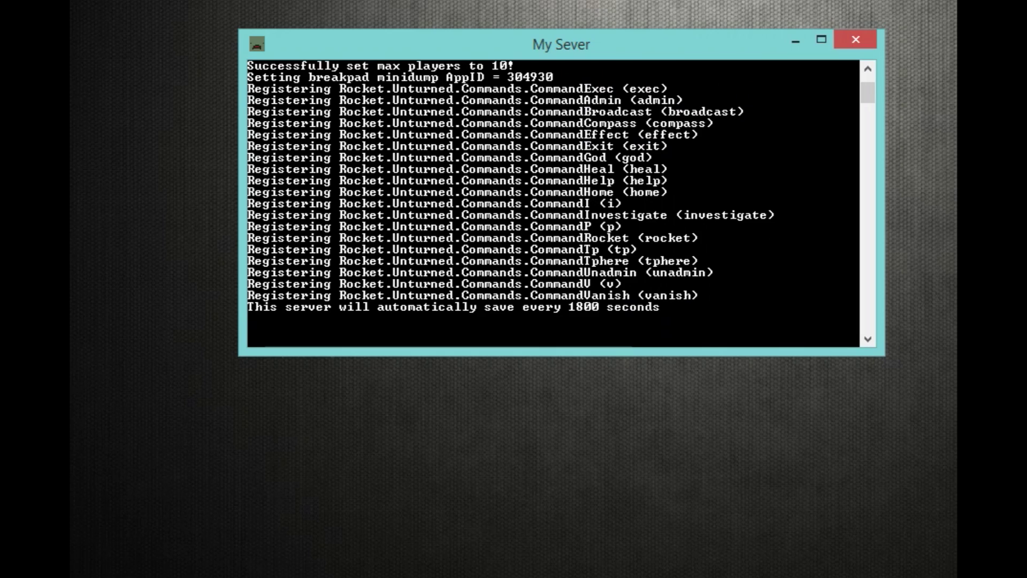
pyautogui.write('w')
pyautogui.press('BackSpace')
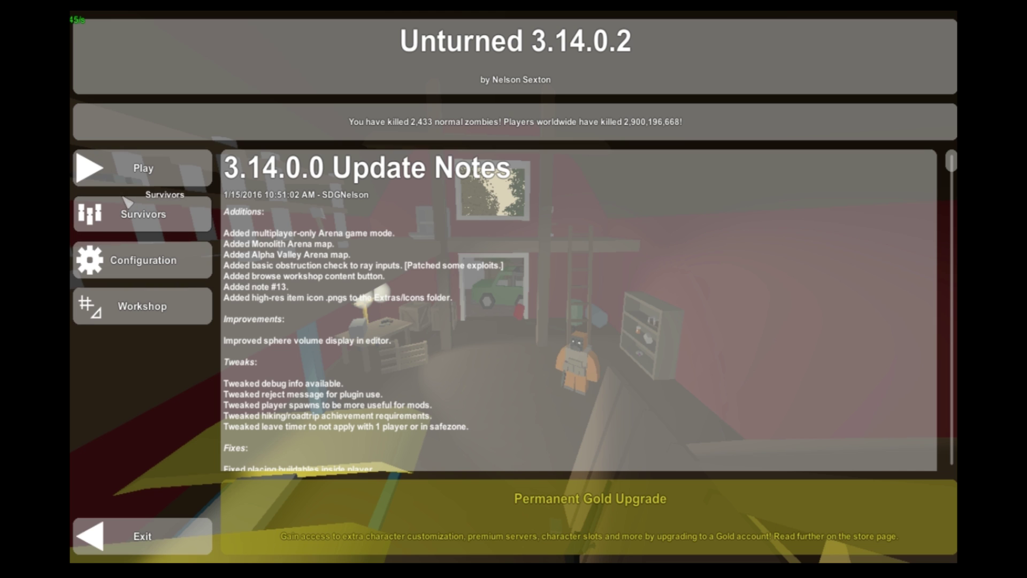
# - Switch to Unturned, refresh the local area network server list and join the "My Sever on pei" server
pyautogui.click(144, 179)
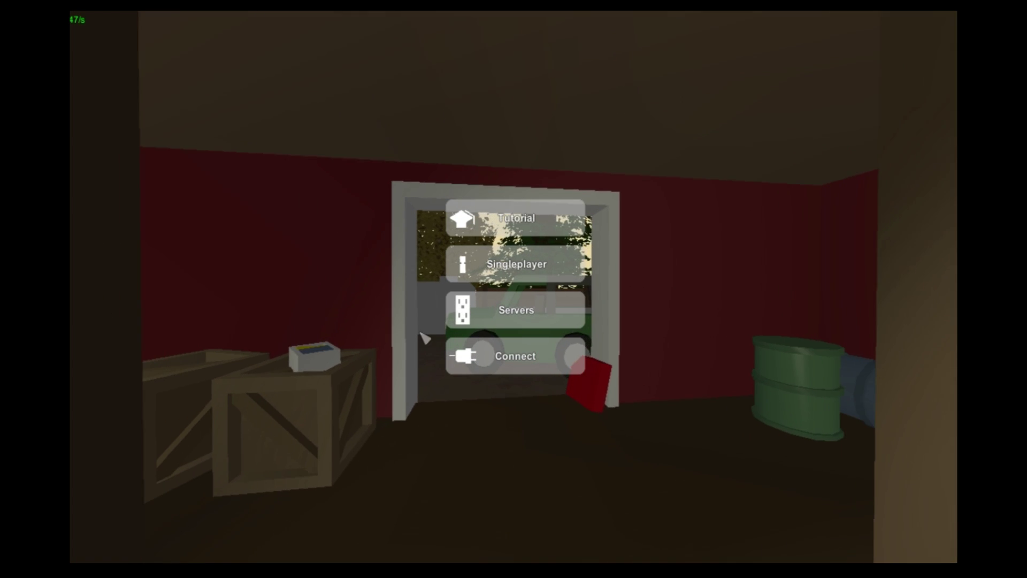
pyautogui.click(456, 320)
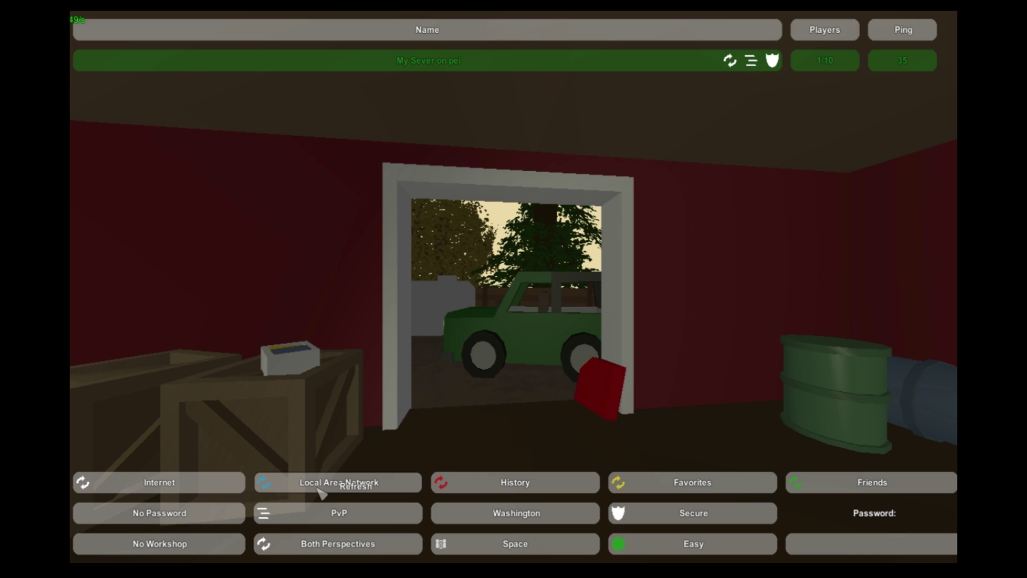
pyautogui.click(321, 491)
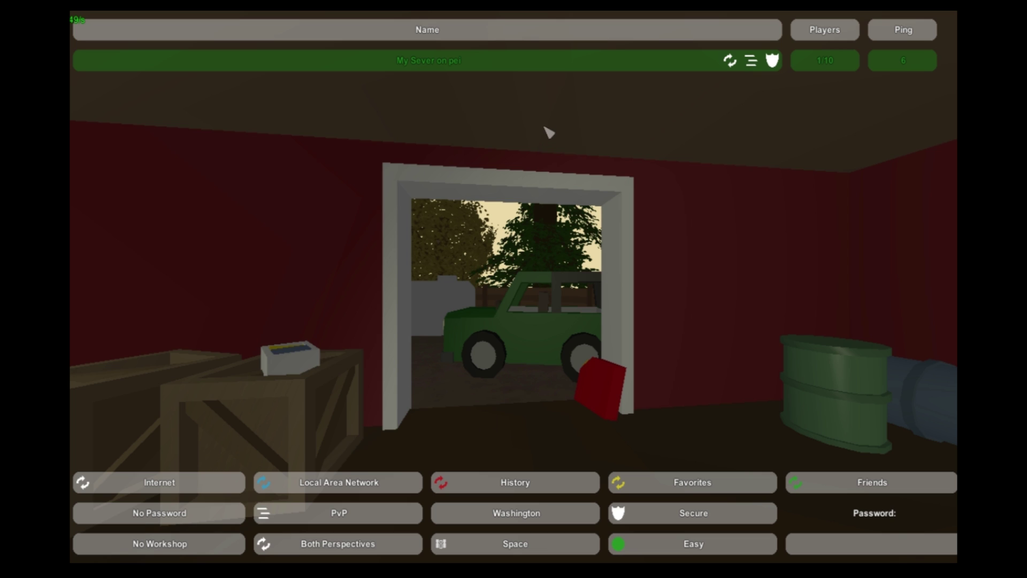
pyautogui.click(530, 63)
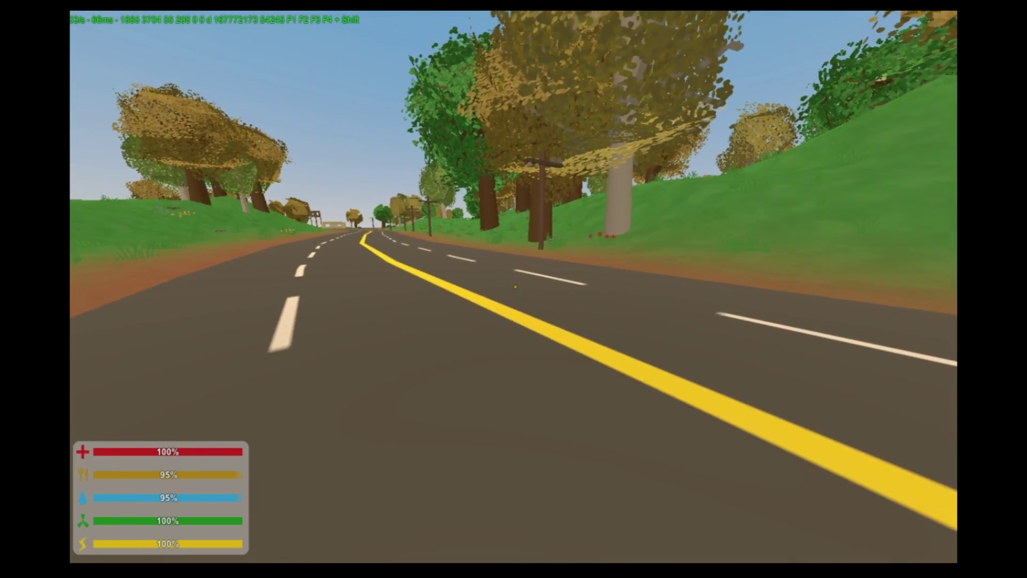
# - Equip the scoped rifle and check the island map with the list of connected players
pyautogui.press('w')
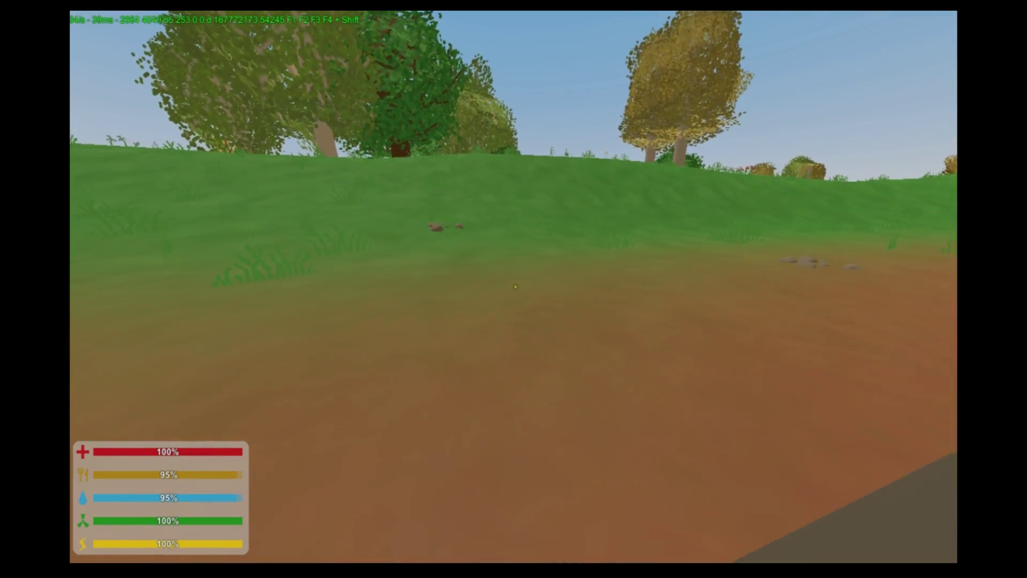
pyautogui.press('1')
pyautogui.press('m')
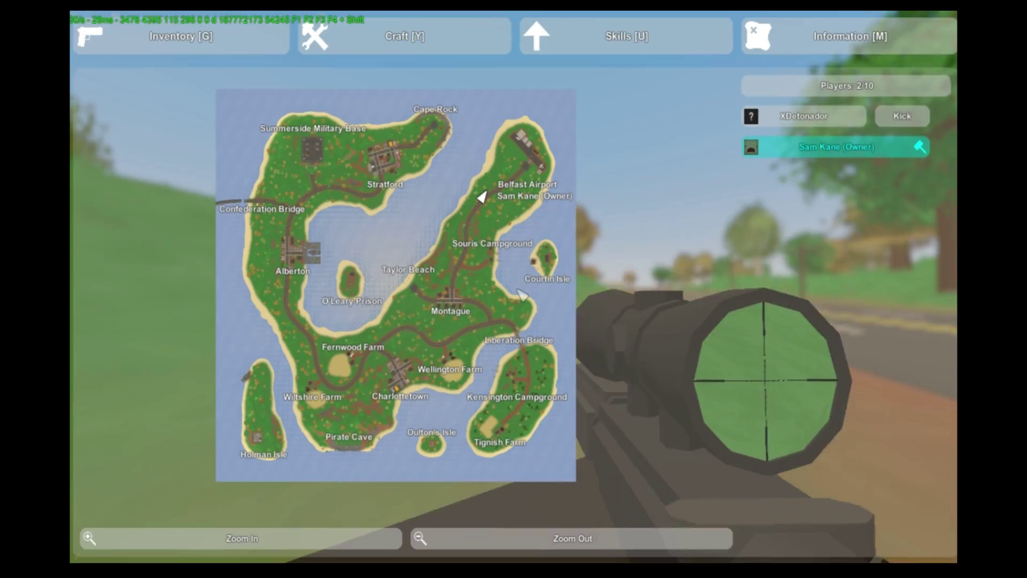
pyautogui.press('m')
pyautogui.hotkey('shift', 'w')
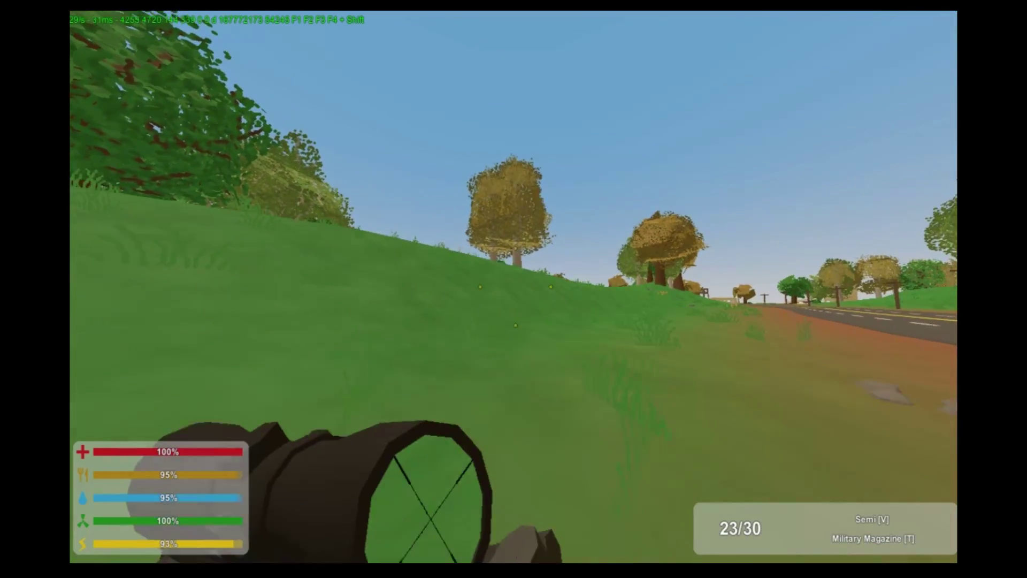
# - Teleport to the other connected player with the chat command "/tp x"
pyautogui.write('j/tp ')
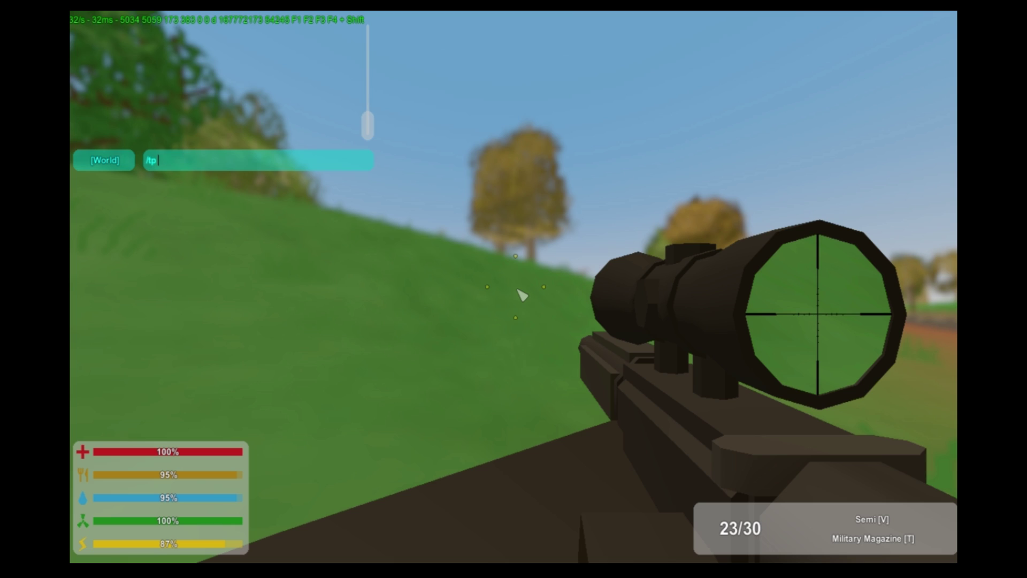
pyautogui.write('x')
pyautogui.press('Return')
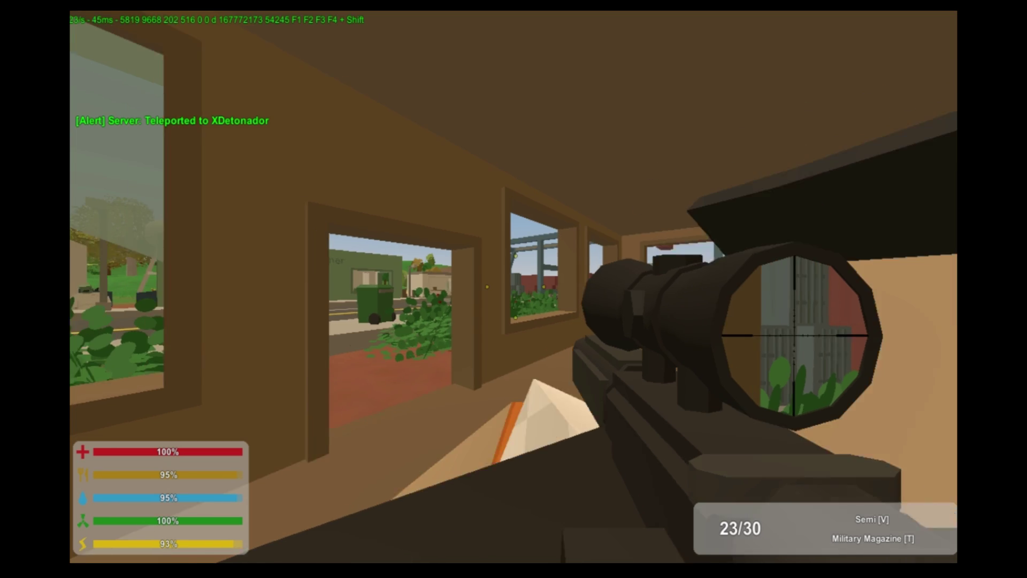
# - Walk through the house and fire several rifle shots in its rooms
pyautogui.press('s')
pyautogui.click(514, 289)
pyautogui.click(513, 289)
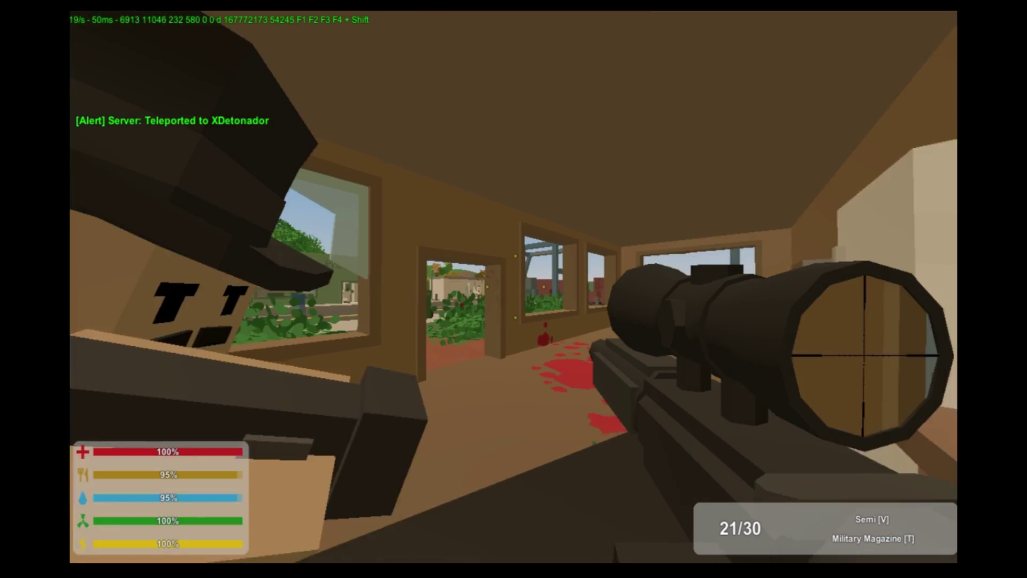
pyautogui.click(514, 289)
pyautogui.click(514, 288)
pyautogui.click(514, 289)
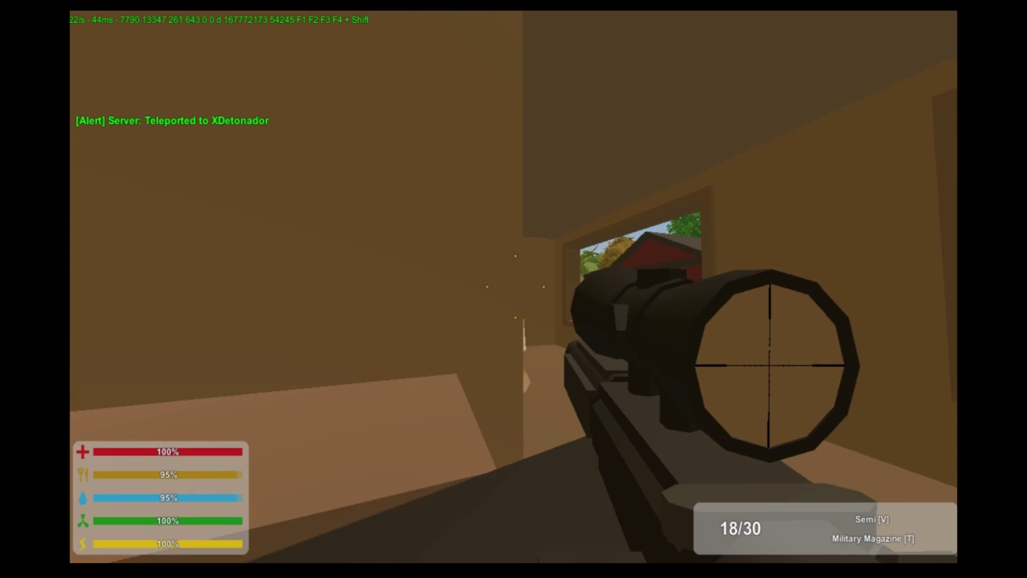
pyautogui.hotkey('shift', 'w')
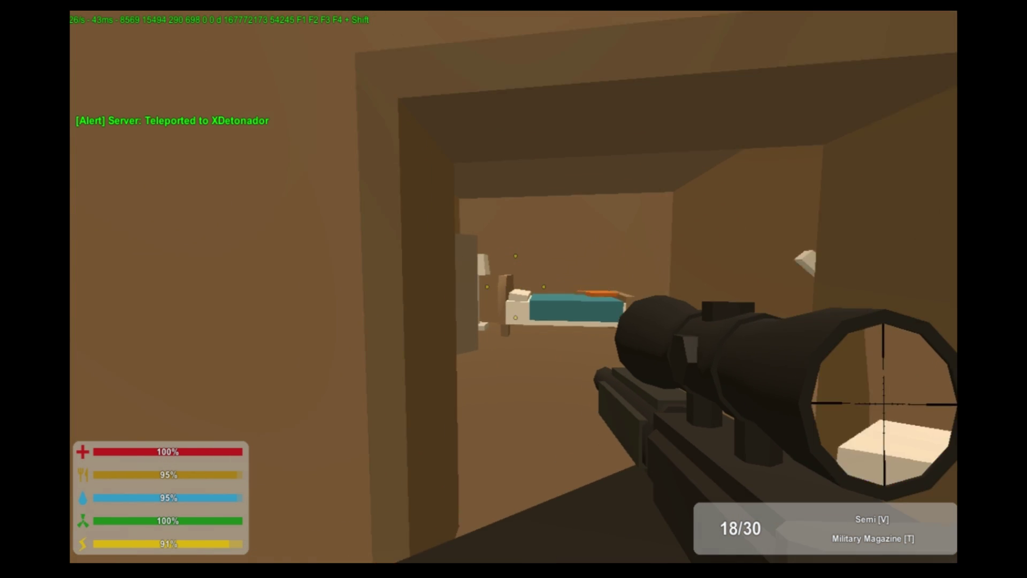
pyautogui.press('d')
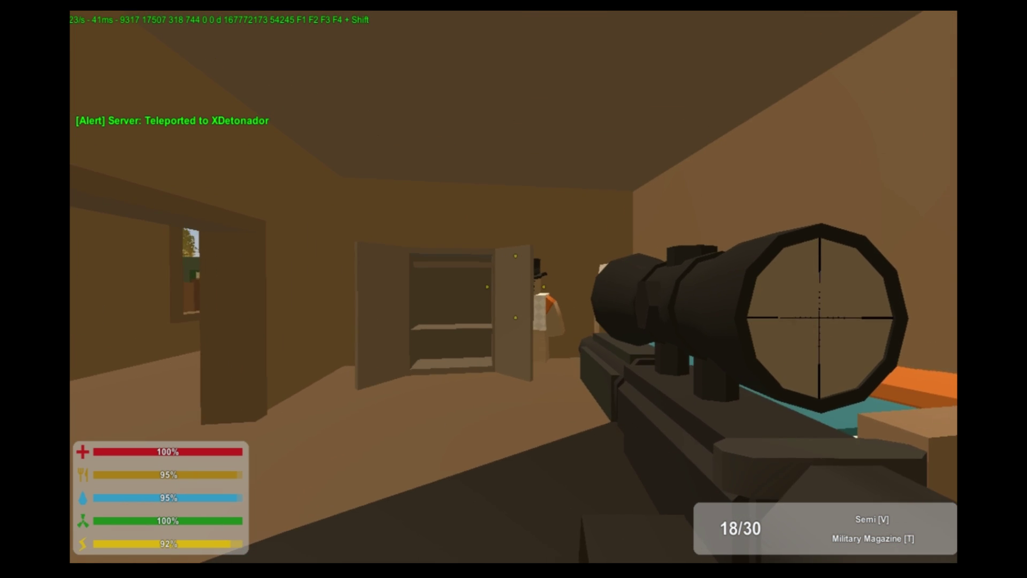
pyautogui.rightClick(514, 289)
pyautogui.click(514, 289)
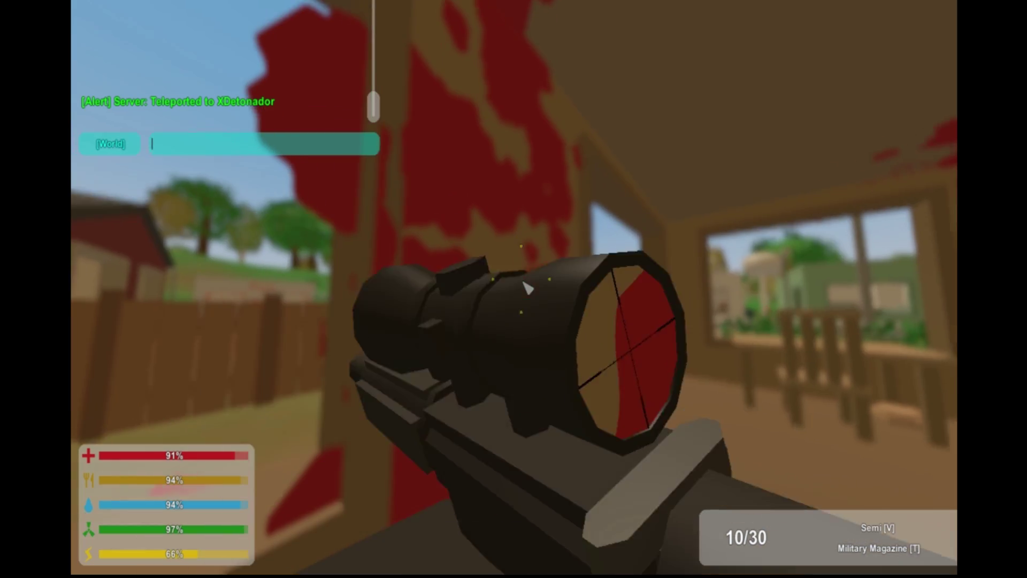
# - Teleport to Summerside Military Base with the chat command "/tp summe" and check the map
pyautogui.write('/tp summe')
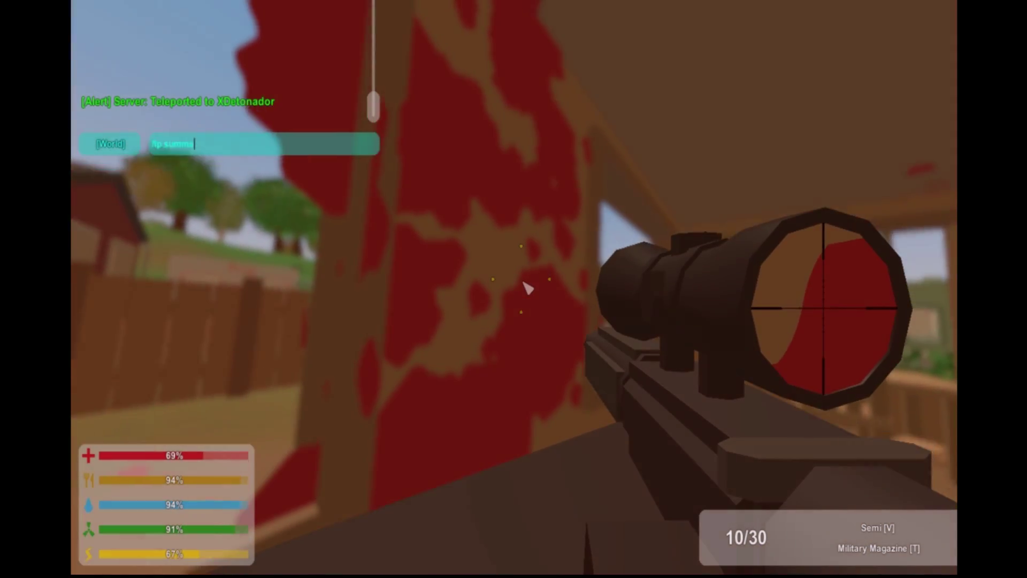
pyautogui.press('Return')
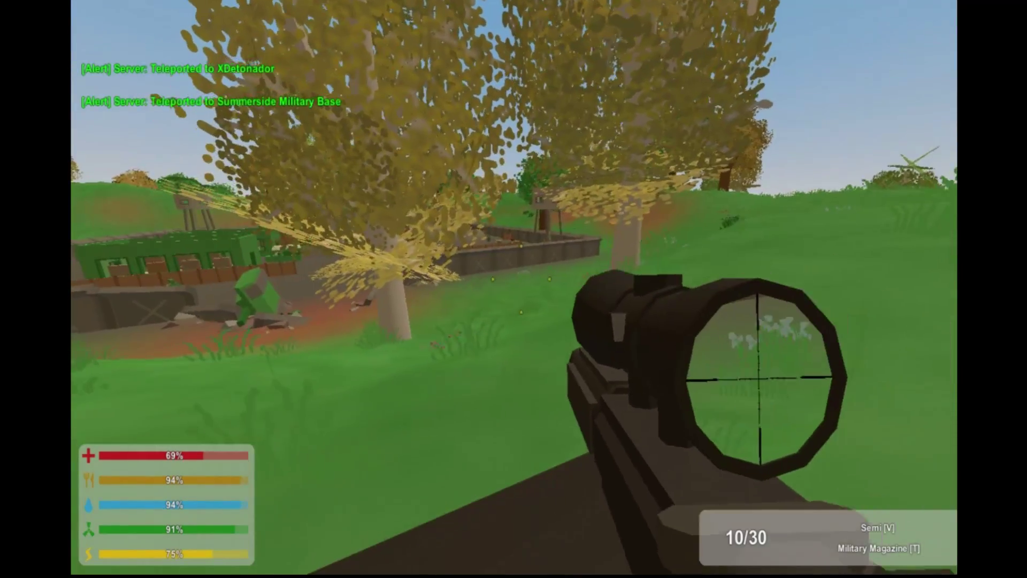
pyautogui.press('m')
pyautogui.write('m')
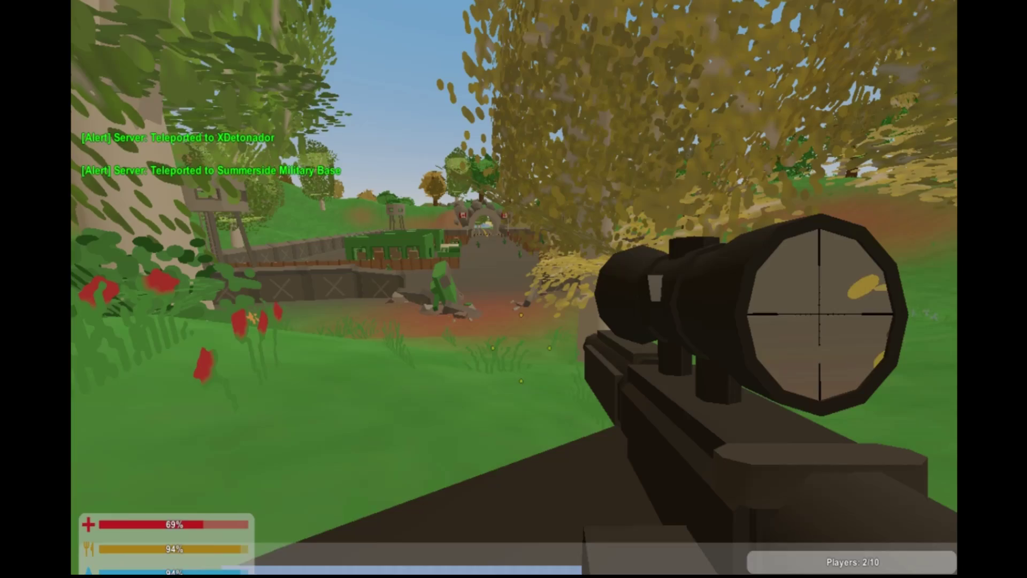
pyautogui.write('j/tpher')
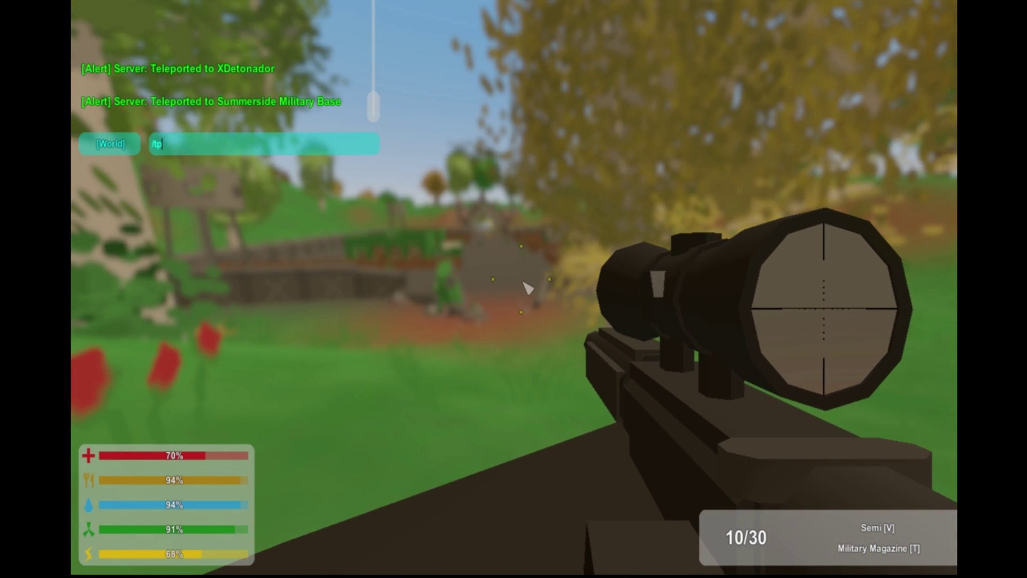
pyautogui.write('ere x')
# - Bring the other player to the current location with the /tphere chat command
pyautogui.press('Return')
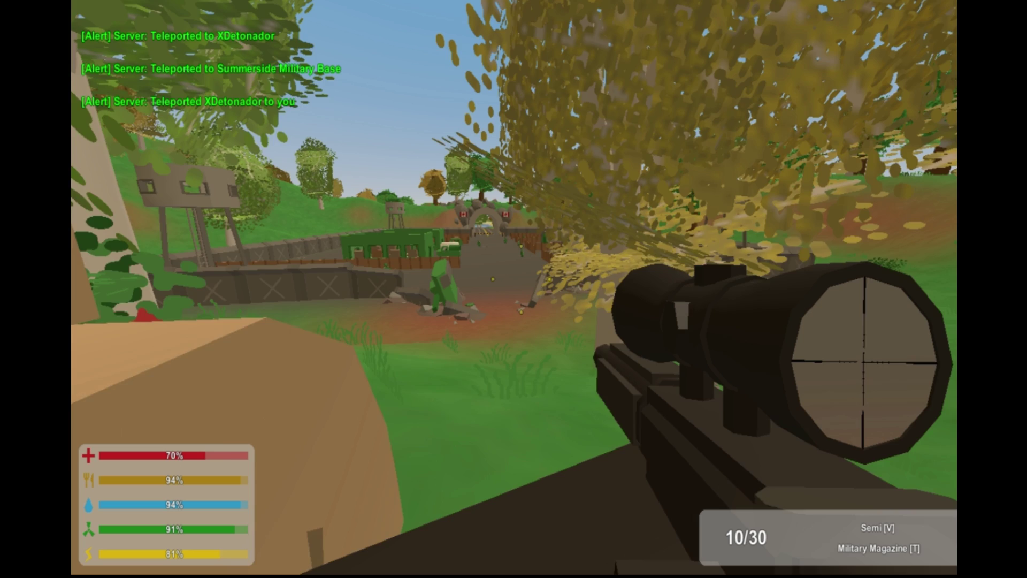
# - Turn on vanish mode for the own character with the Rocket chat command and reopen the chat
pyautogui.write('j')
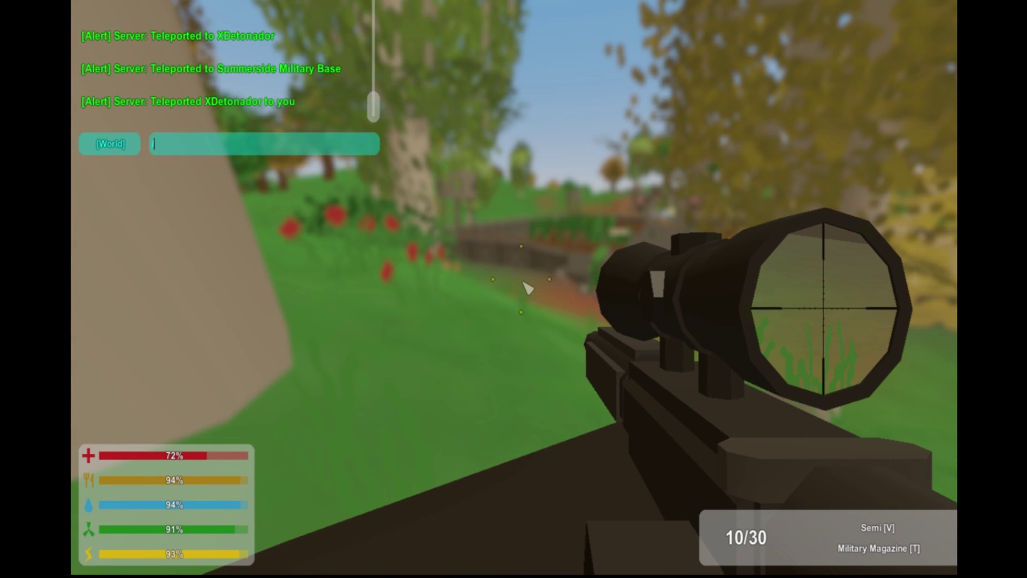
pyautogui.write('N')
pyautogui.press('Return')
pyautogui.write('j')
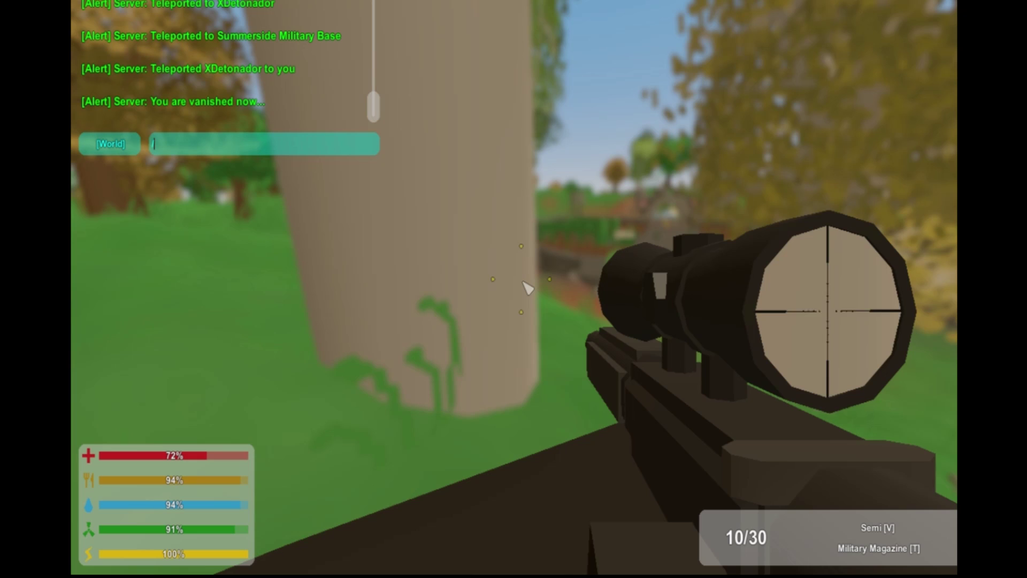
pyautogui.write('/')
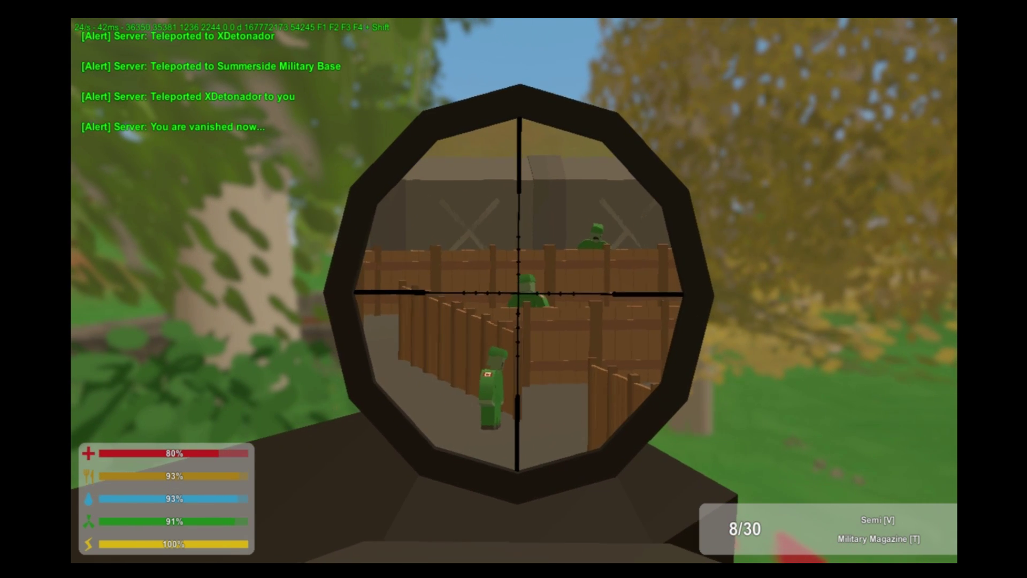
# - Fire three scoped rifle shots at the green zombies near the wooden fences of the military base
pyautogui.click(514, 289)
pyautogui.click(514, 289)
pyautogui.rightClick(514, 289)
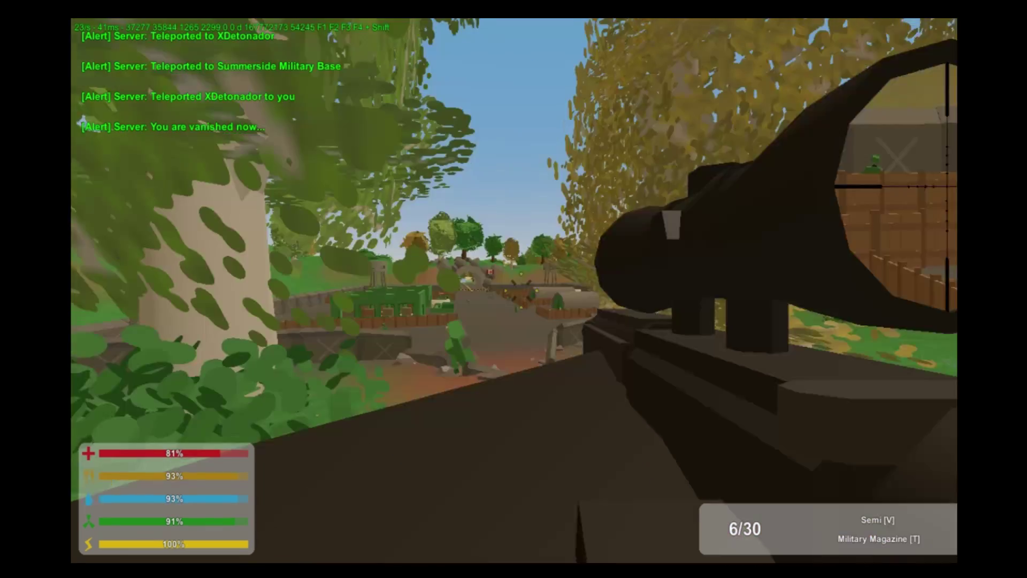
pyautogui.rightClick(513, 289)
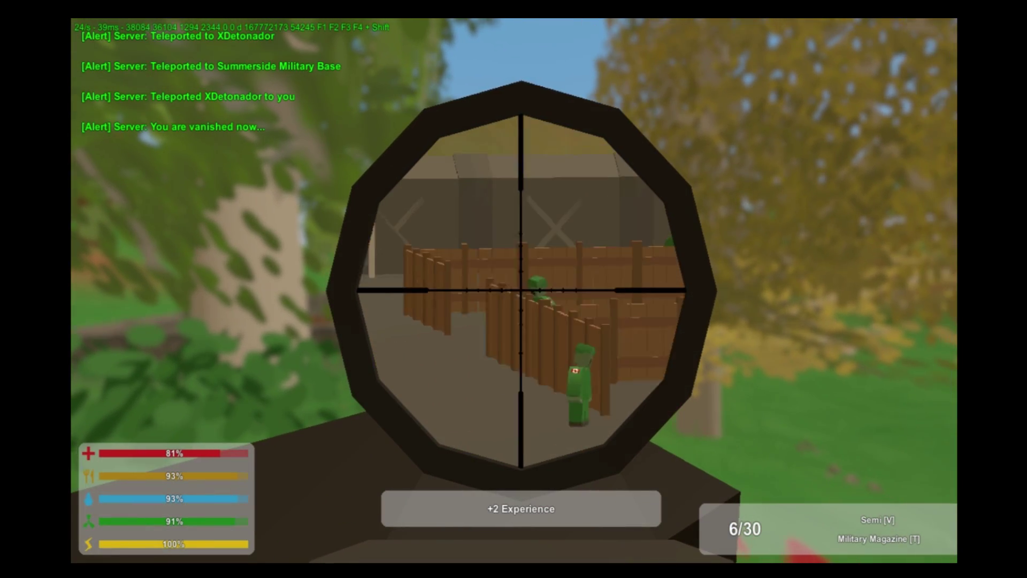
pyautogui.click(513, 289)
pyautogui.rightClick(514, 289)
pyautogui.rightClick(514, 289)
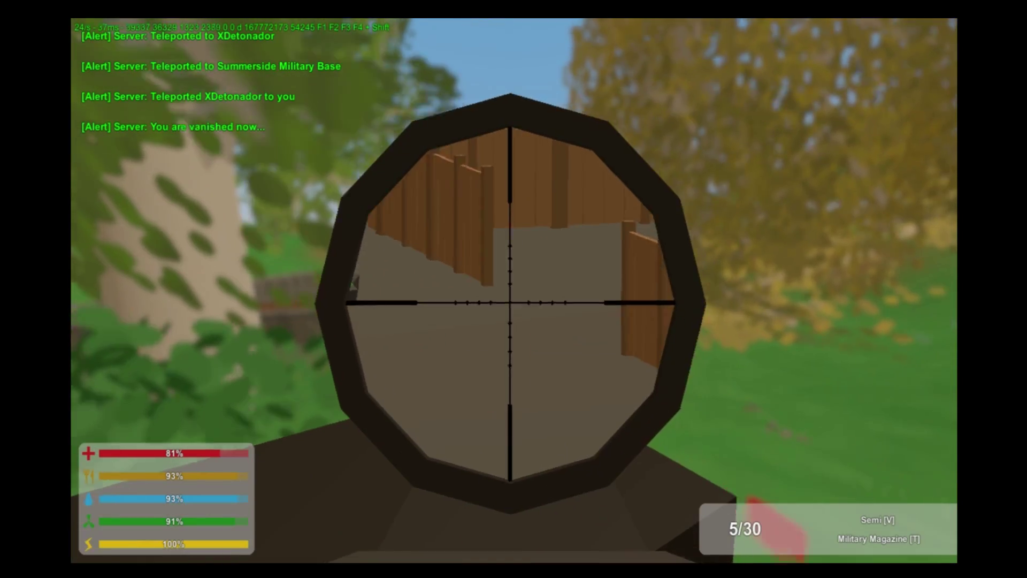
pyautogui.rightClick(514, 289)
# - Leave the server and return to the main menu with the chat command "/exit"
pyautogui.write('j/e')
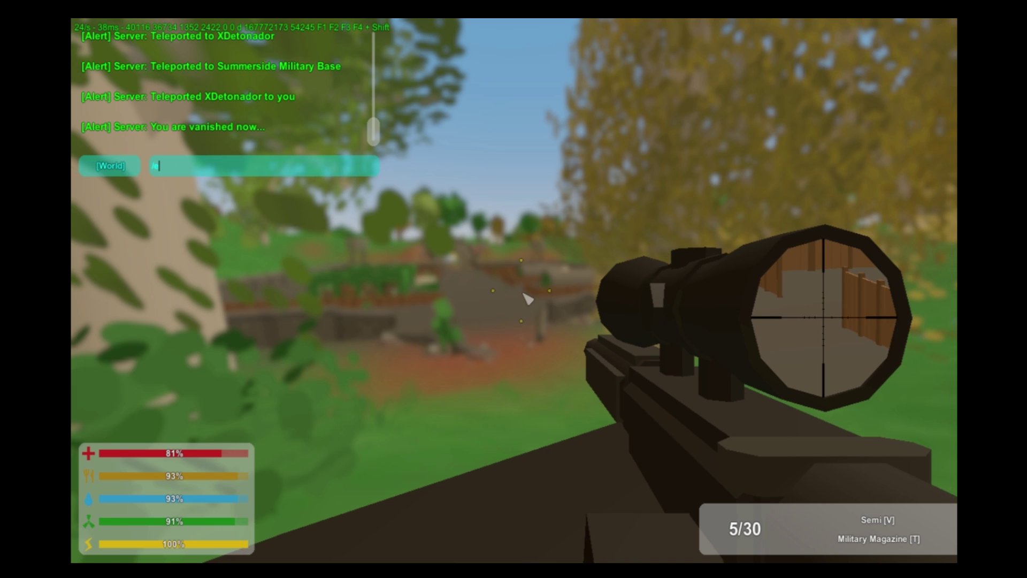
pyautogui.write('xit')
pyautogui.press('Return')
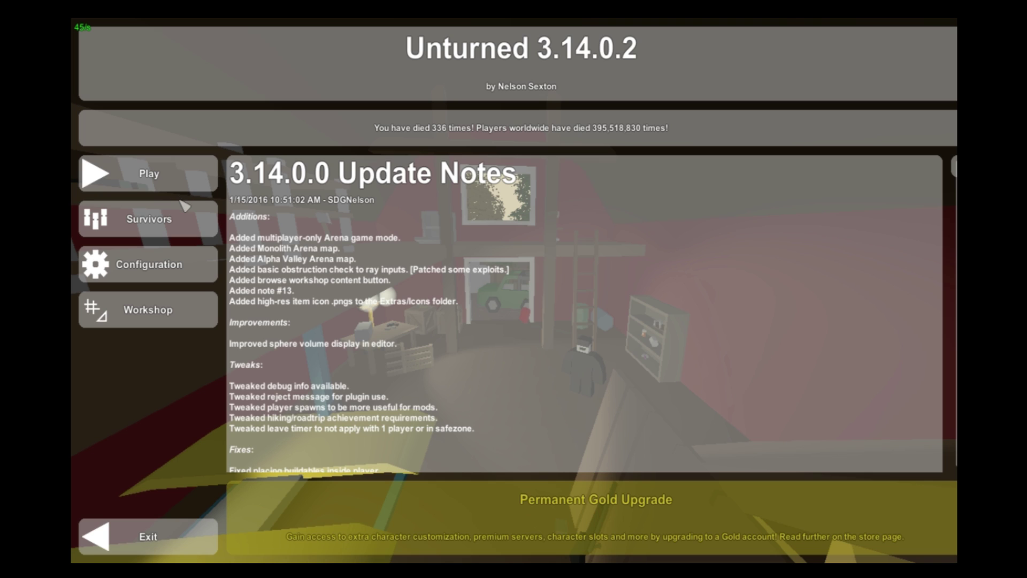
# - Connect directly to the server using its IP address and port 27016, with no password
pyautogui.click(187, 173)
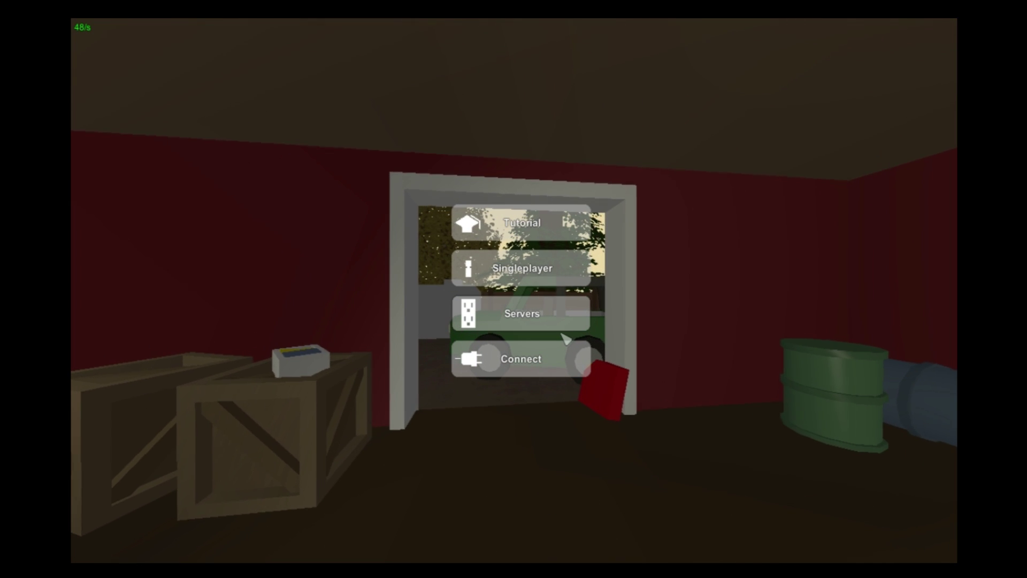
pyautogui.click(570, 324)
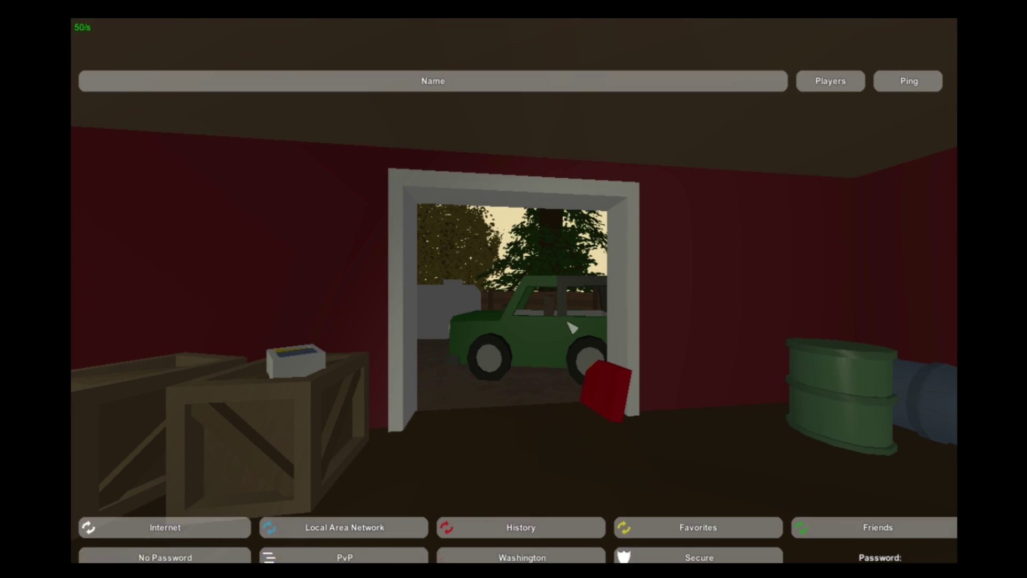
pyautogui.press('Escape')
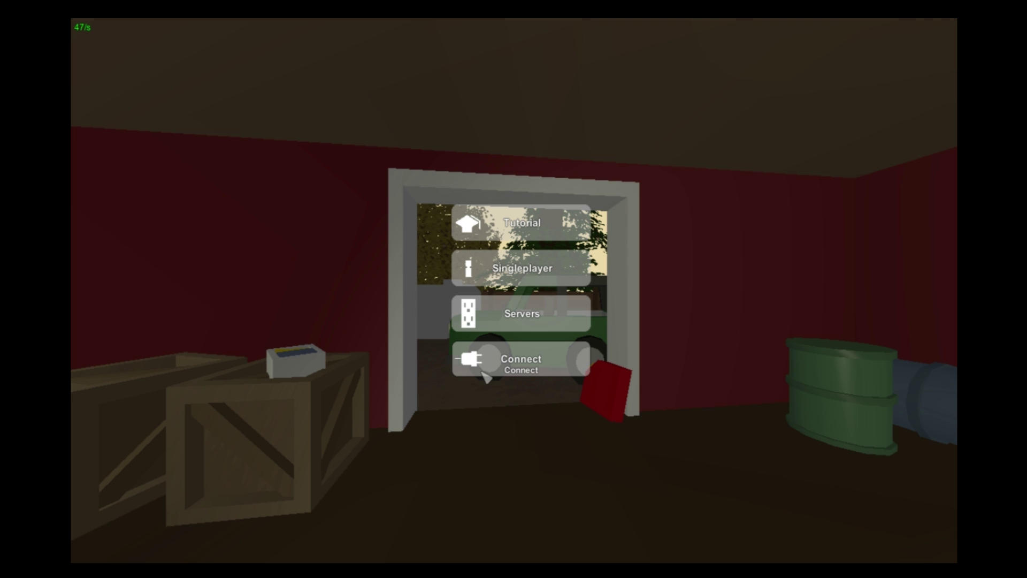
pyautogui.click(484, 374)
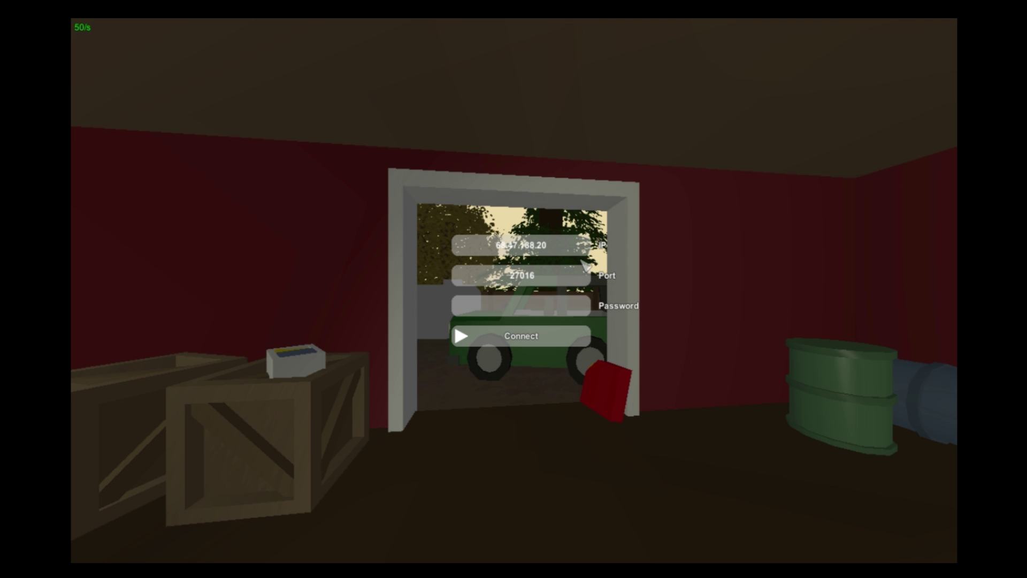
pyautogui.moveTo(582, 250); pyautogui.dragTo(483, 245)
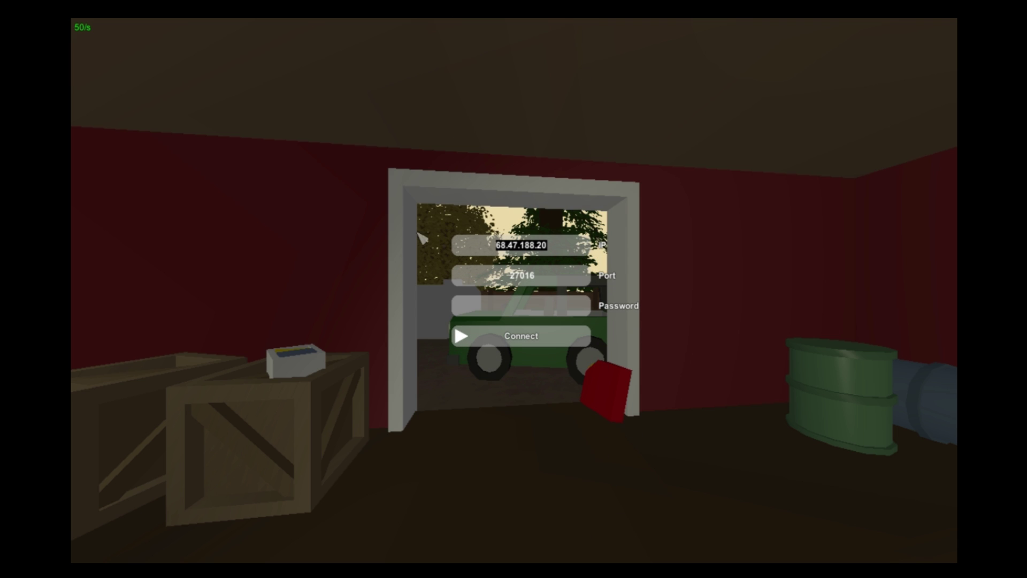
pyautogui.click(553, 279)
pyautogui.click(588, 338)
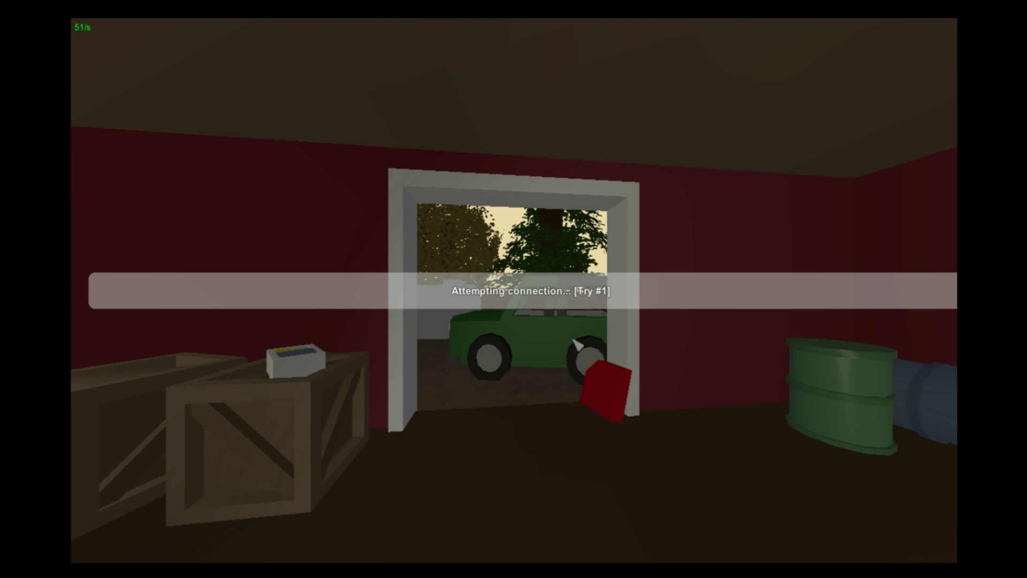